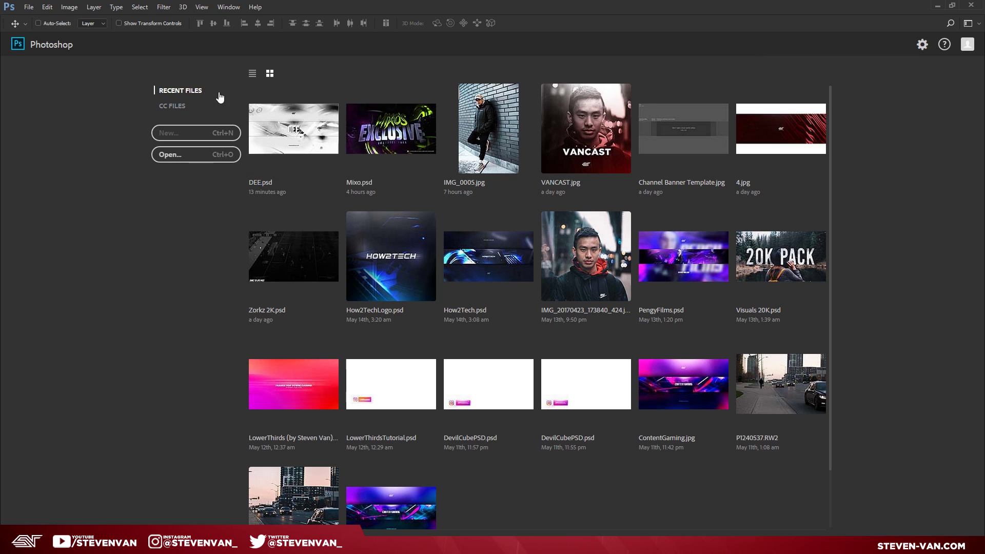
# Create a new 1920 × 1080 px document with a transparent background.
pyautogui.click(219, 131)
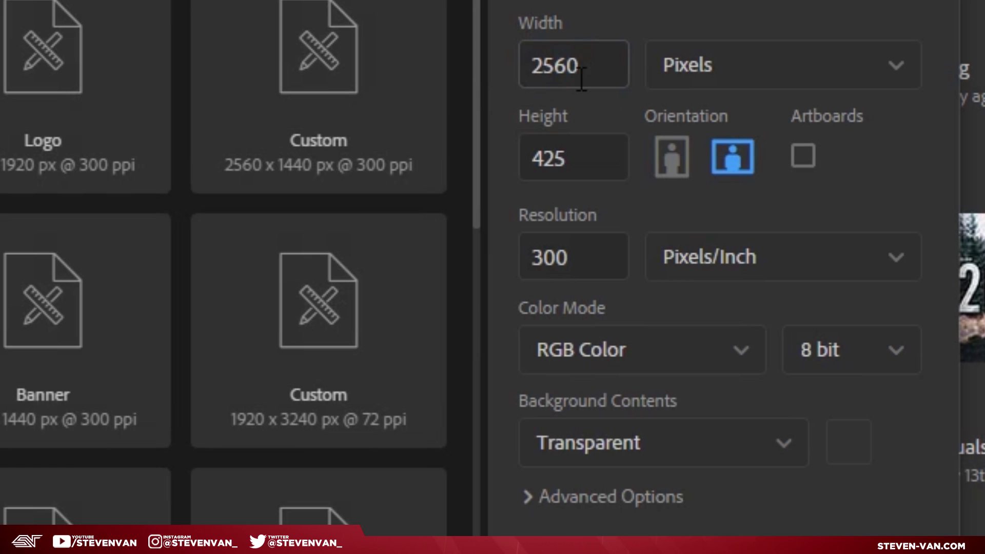
pyautogui.write('1920')
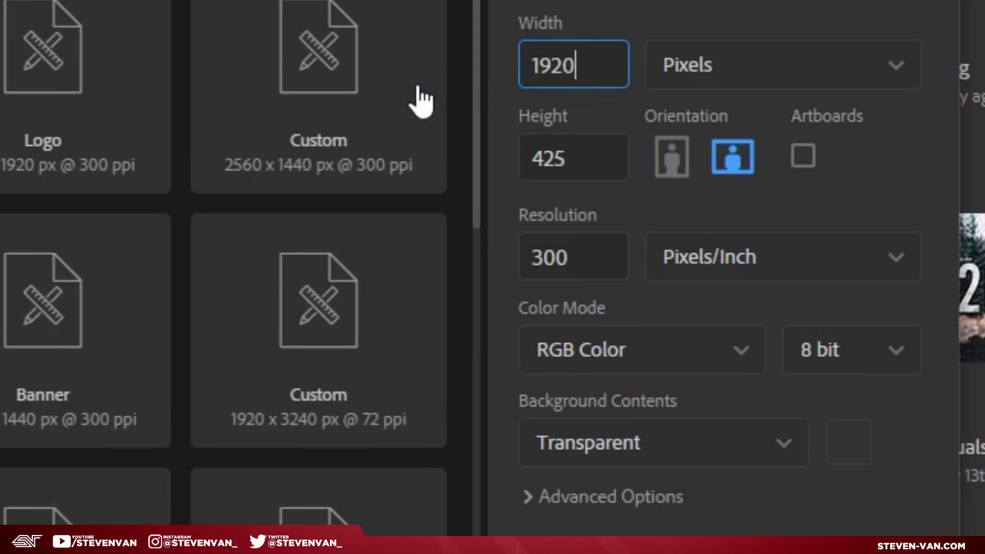
pyautogui.press('Tab')
pyautogui.click(583, 147)
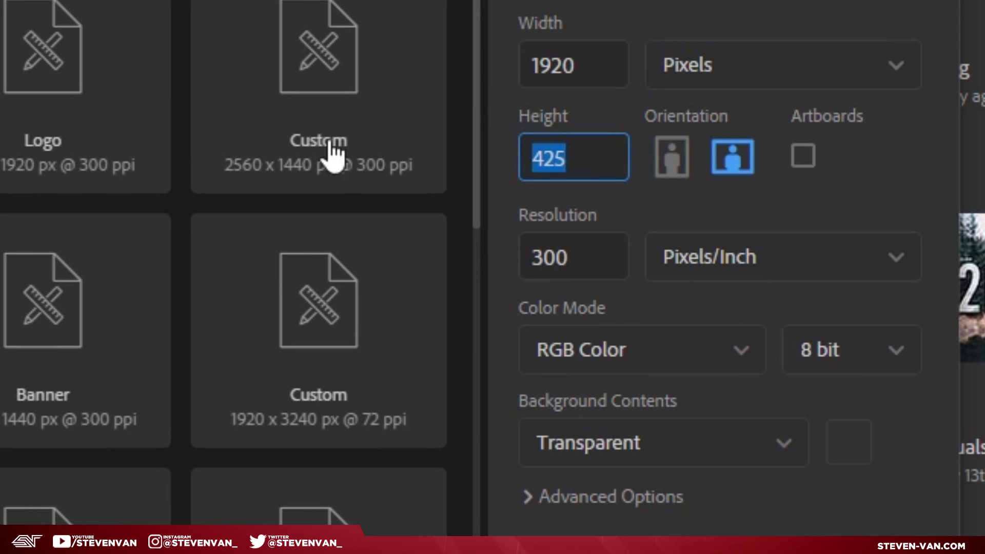
pyautogui.write('1080')
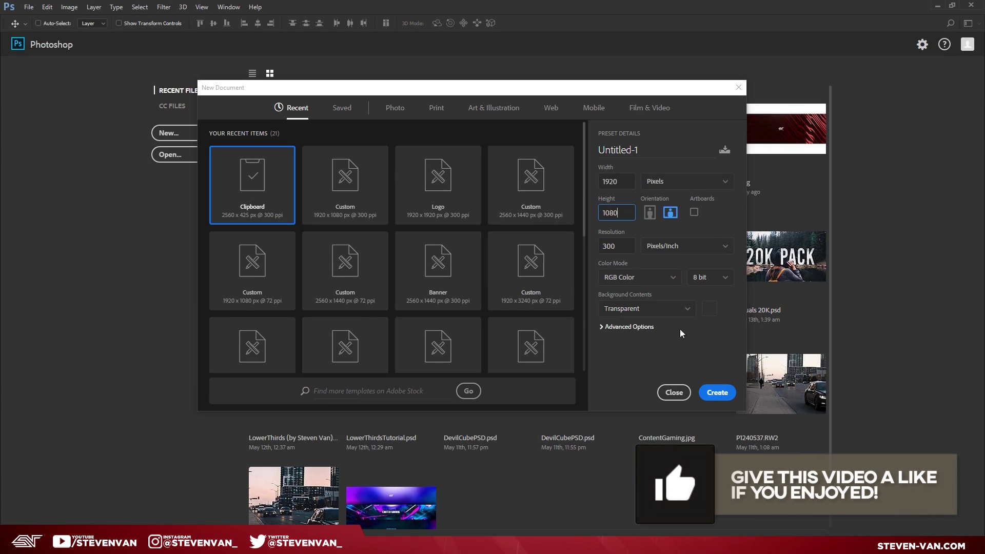
pyautogui.click(716, 392)
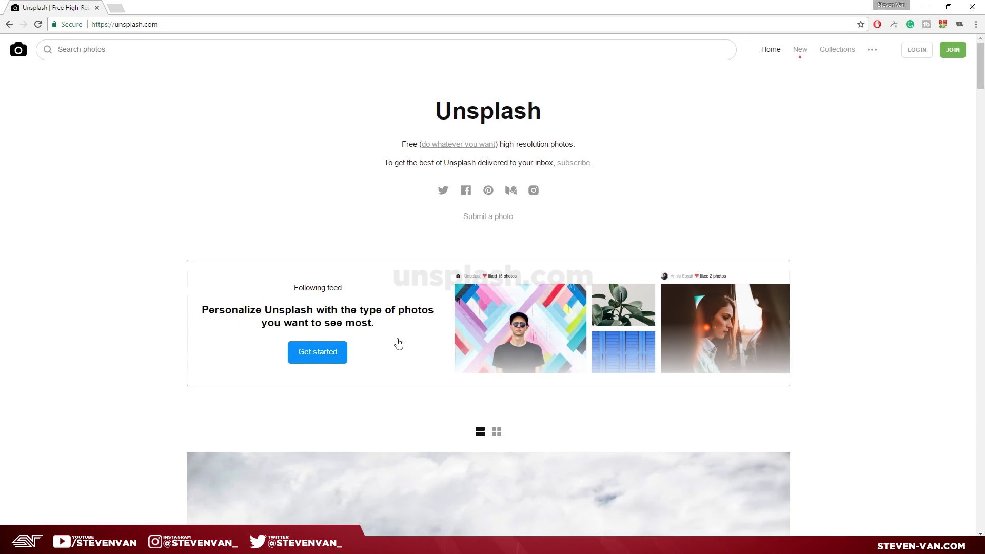
# Browse the Unsplash free-photo site in the web browser.
pyautogui.scroll(-3, 400, 347)
pyautogui.scroll(-5, 400, 348)
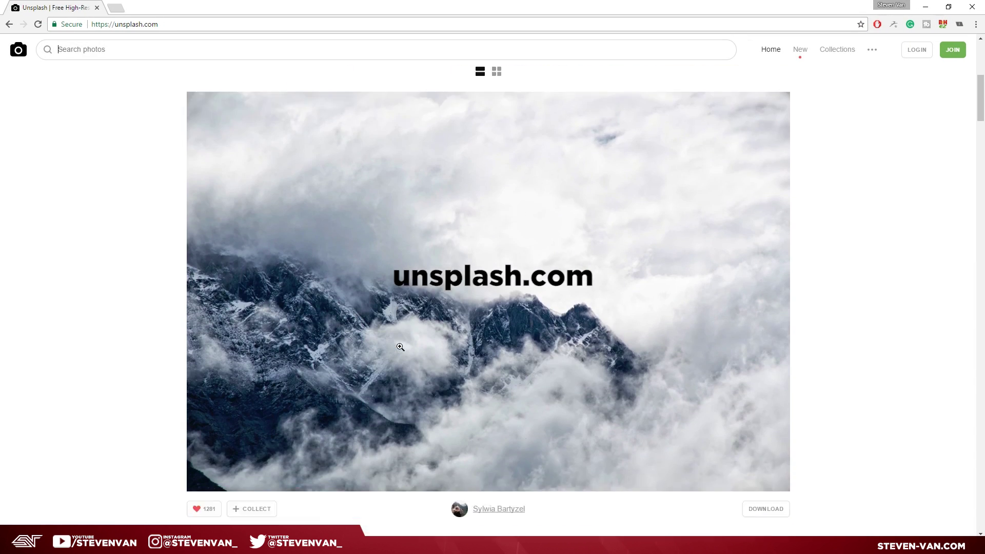
pyautogui.scroll(8, 398, 341)
pyautogui.moveTo(983, 65)
pyautogui.mouseDown()
pyautogui.moveTo(983, 341)
pyautogui.moveTo(983, 54)
pyautogui.mouseUp()
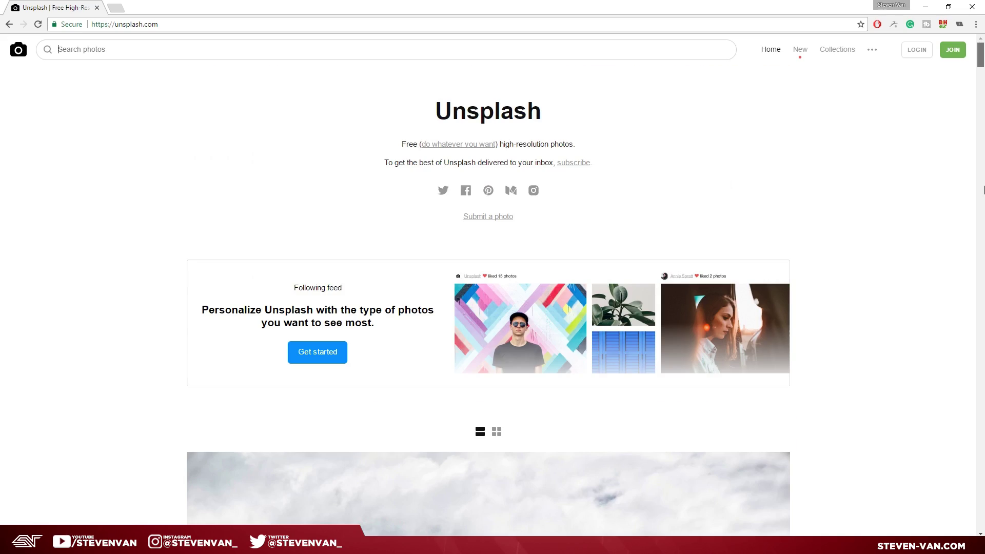
pyautogui.click(391, 86)
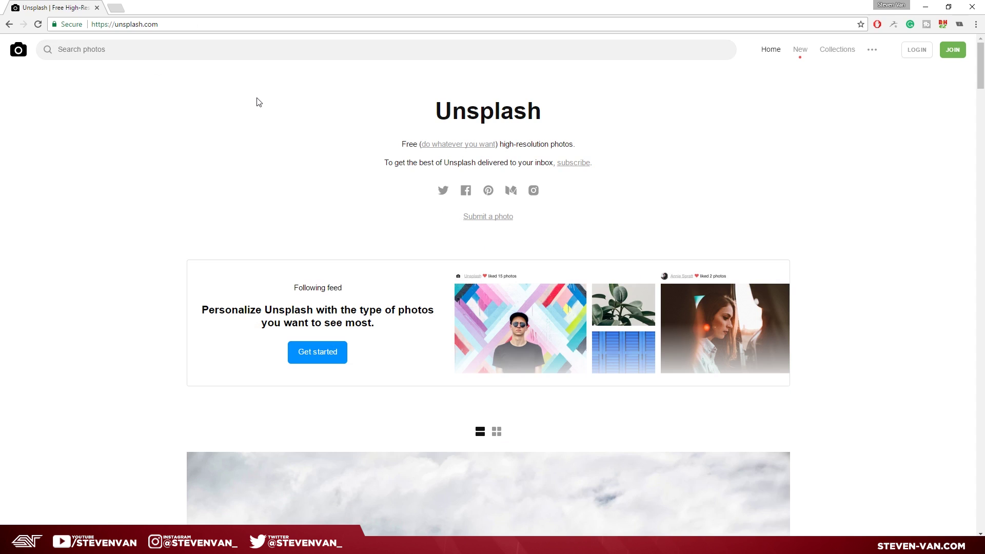
# Search Unsplash for 'tech' and download the colourful glowing laptop photo.
pyautogui.click(187, 51)
pyautogui.write('tech')
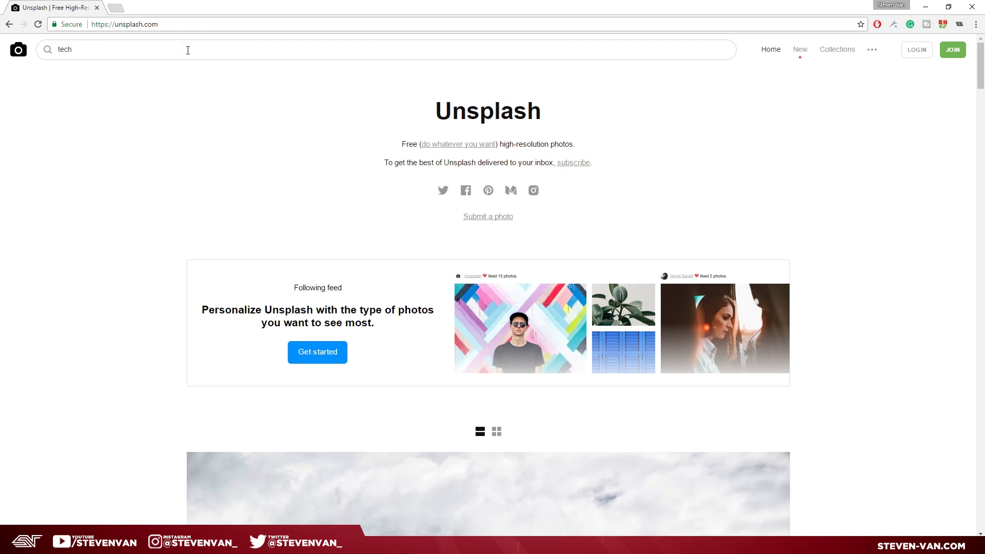
pyautogui.press('Return')
pyautogui.scroll(-5, 314, 295)
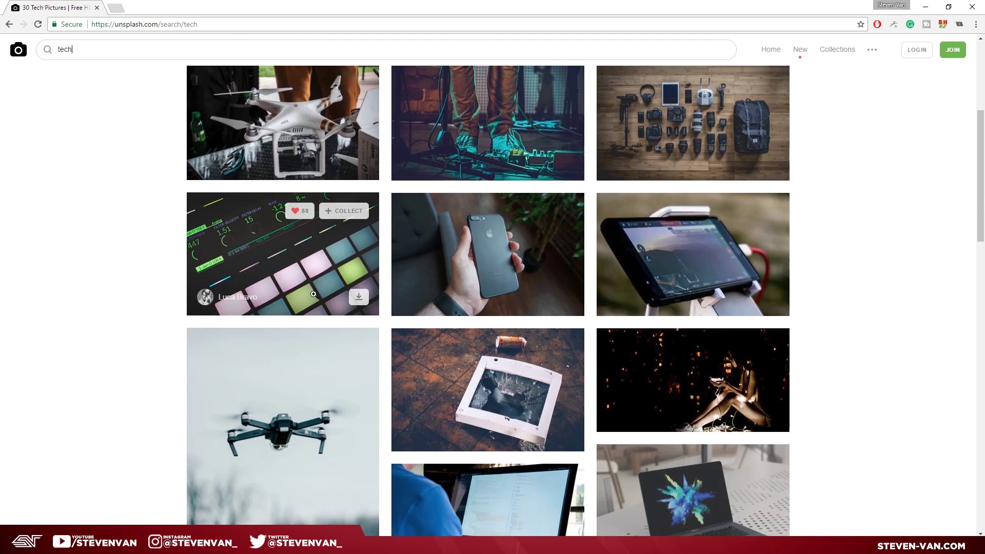
pyautogui.scroll(-5, 314, 294)
pyautogui.scroll(-5, 571, 333)
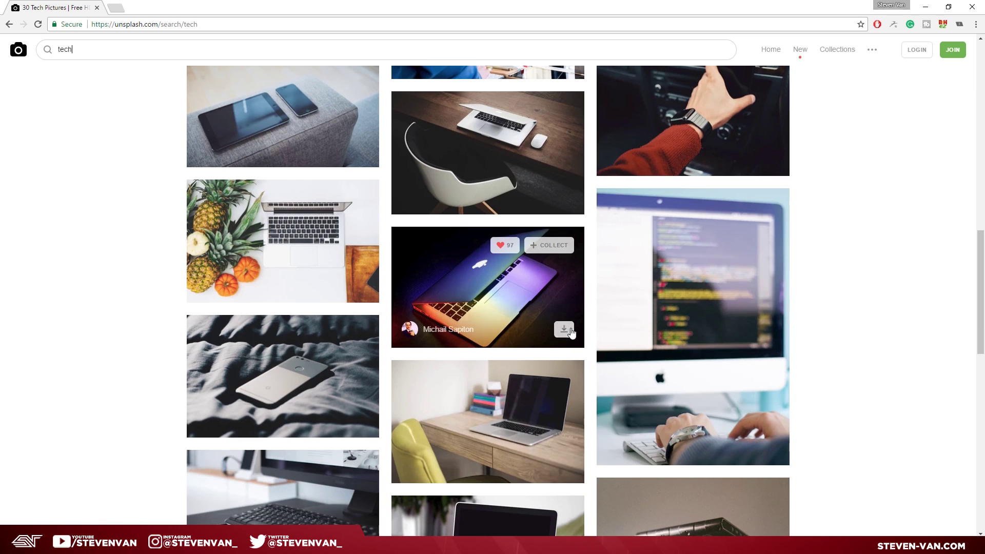
pyautogui.click(564, 330)
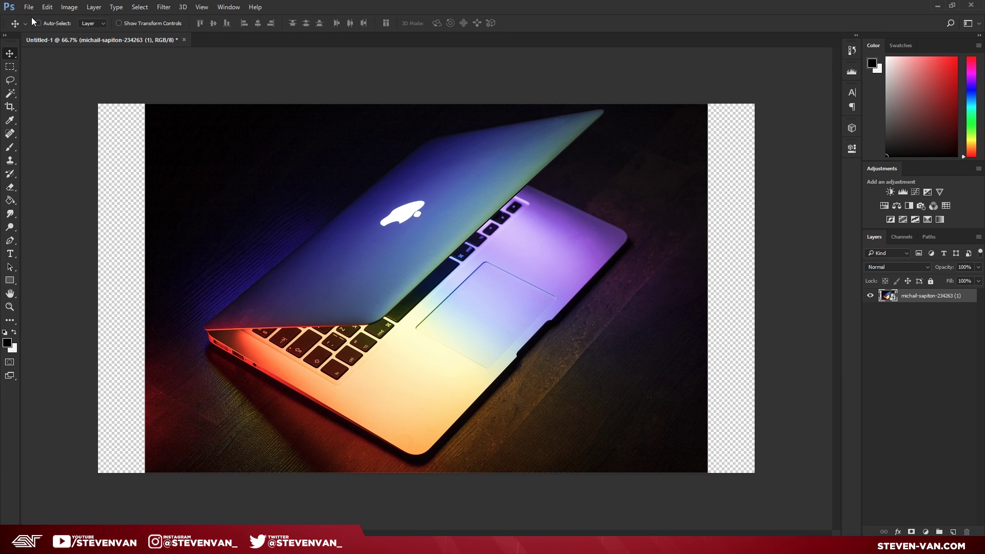
# Place the downloaded laptop photo as an embedded layer and rasterize it.
pyautogui.click(30, 7)
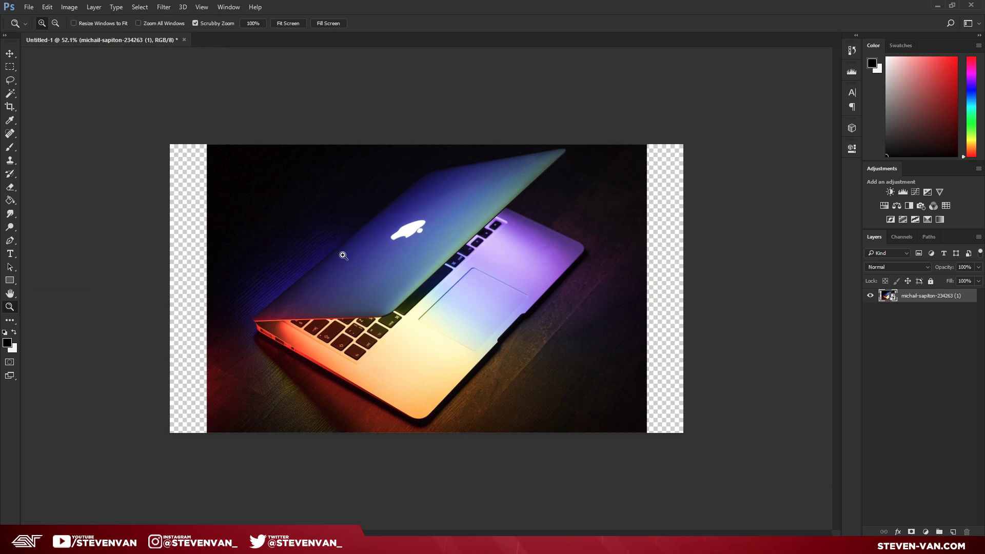
pyautogui.moveTo(344, 256); pyautogui.dragTo(375, 233)
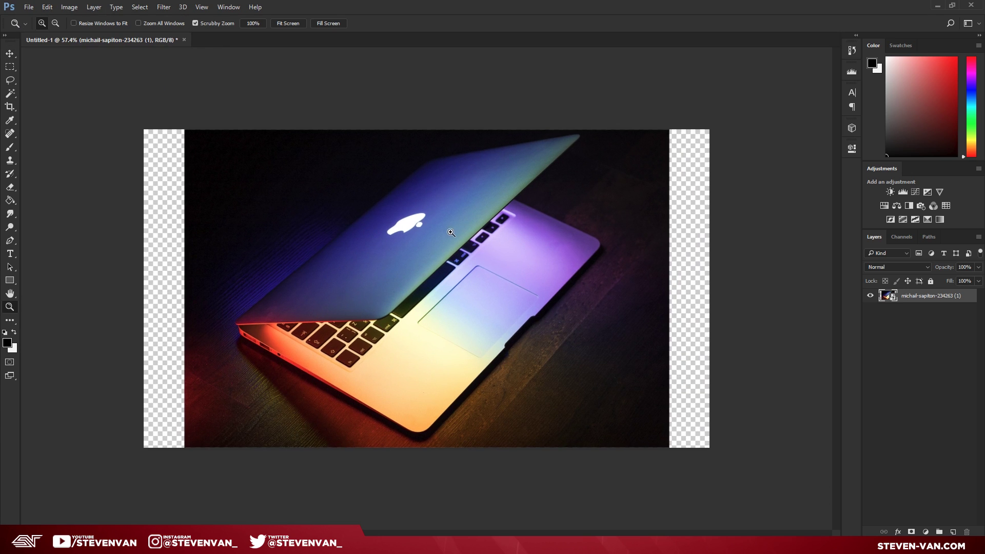
pyautogui.click(914, 317)
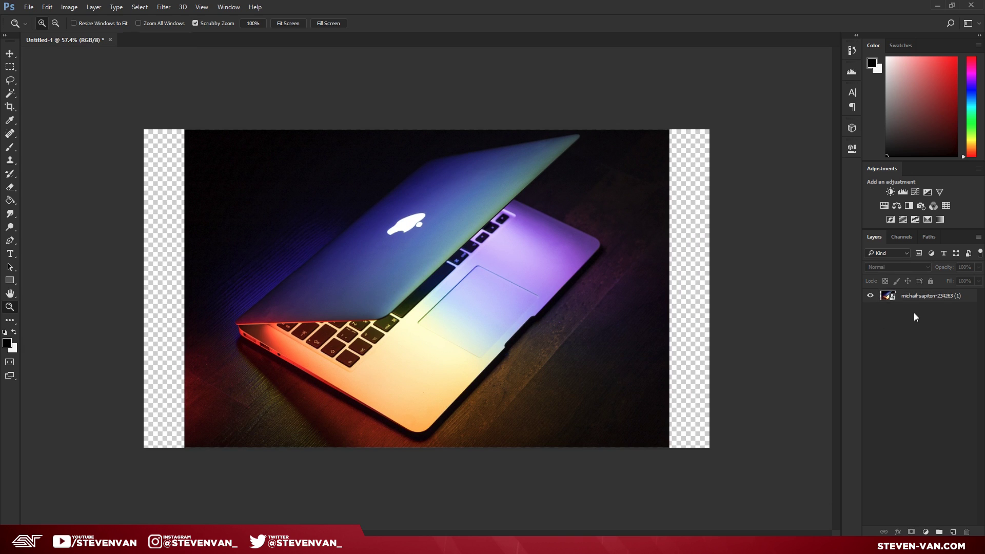
pyautogui.rightClick(906, 296)
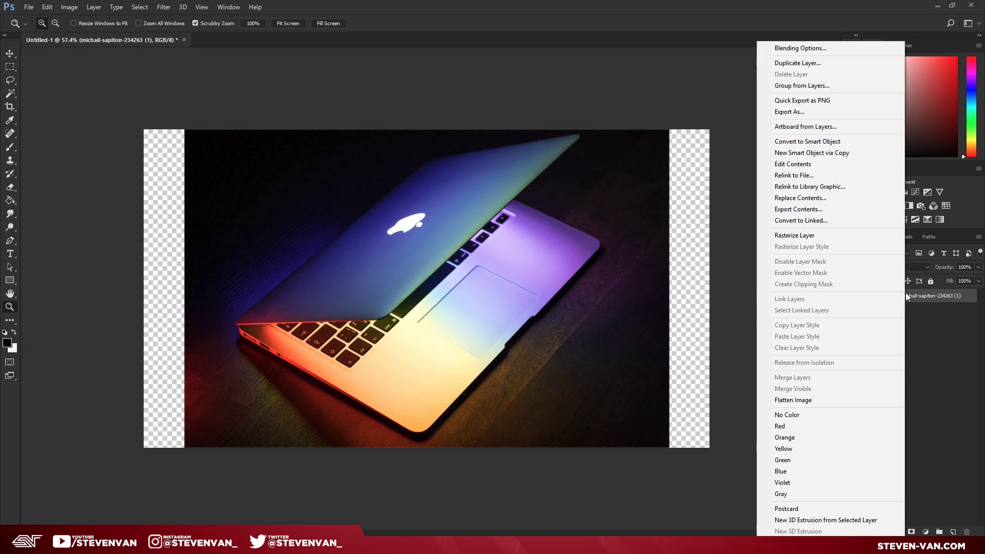
pyautogui.click(817, 236)
# Scale the photo to about 126% so it fills the whole canvas.
pyautogui.press('v')
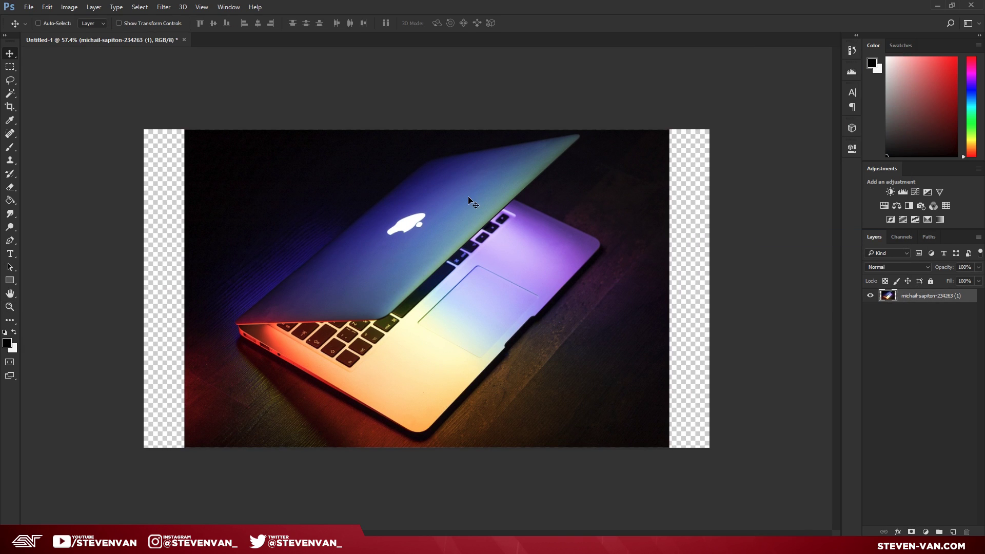
pyautogui.hotkey('ctrl', 't')
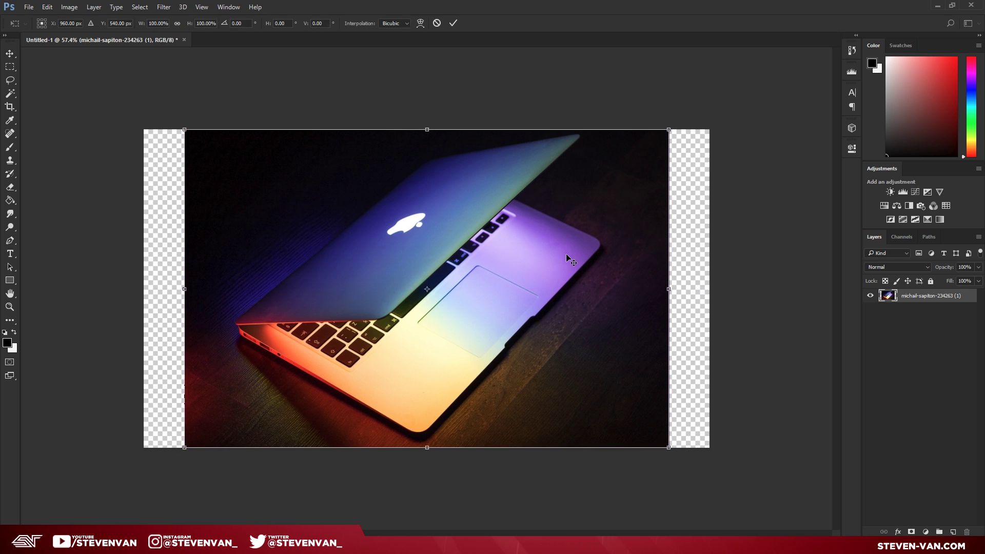
pyautogui.moveTo(669, 130); pyautogui.dragTo(793, 48)
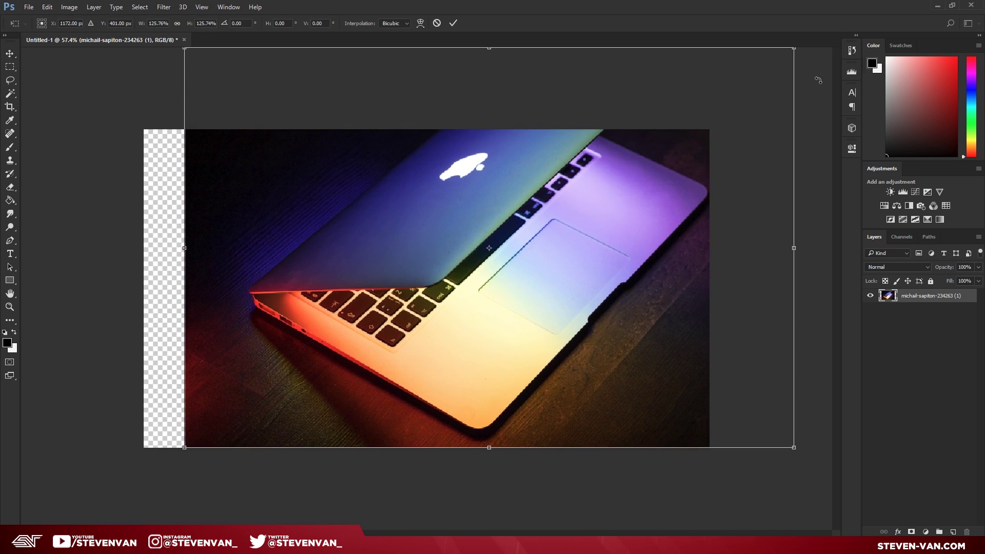
pyautogui.moveTo(657, 142); pyautogui.dragTo(595, 180)
pyautogui.press('Return')
pyautogui.hotkey('ctrl', '0')
pyautogui.scroll(2, 450, 229)
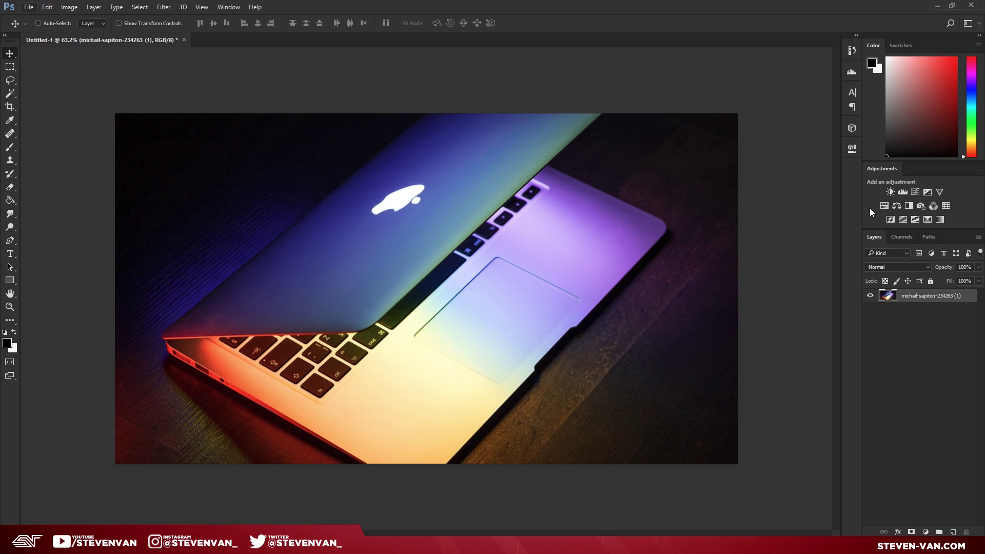
# Add a Black & White adjustment, trying Maximum Black and Maximum White before settling on Default.
pyautogui.click(910, 204)
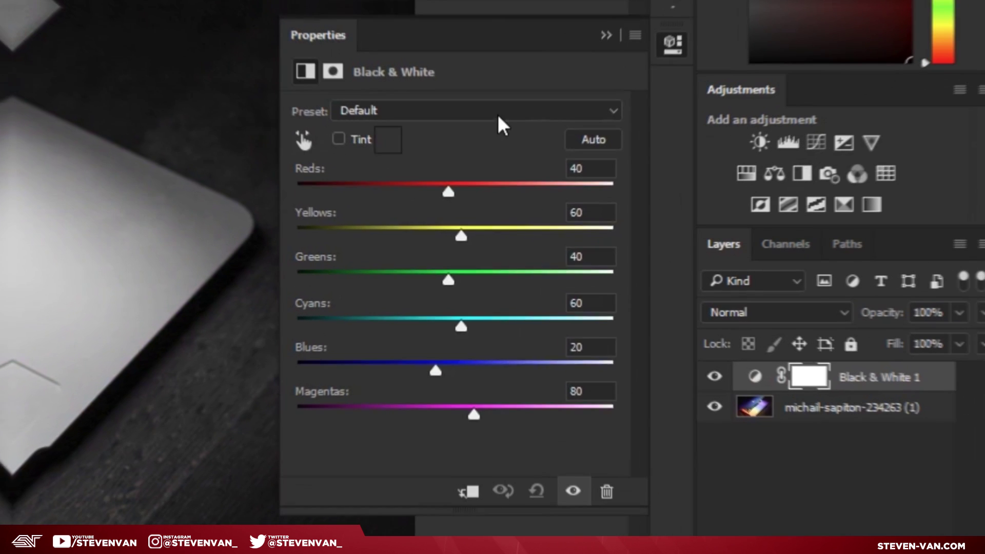
pyautogui.click(769, 178)
pyautogui.click(435, 304)
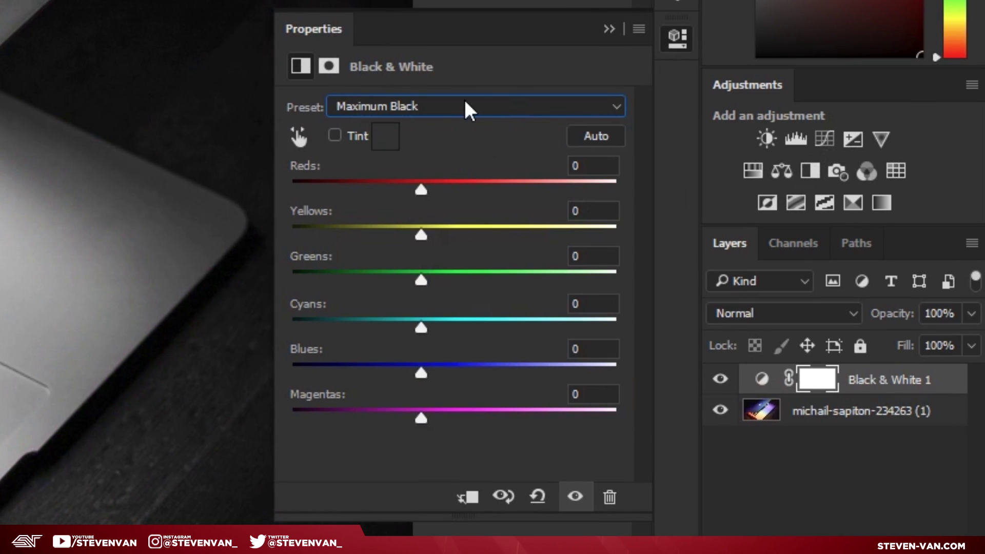
pyautogui.click(464, 116)
pyautogui.click(443, 317)
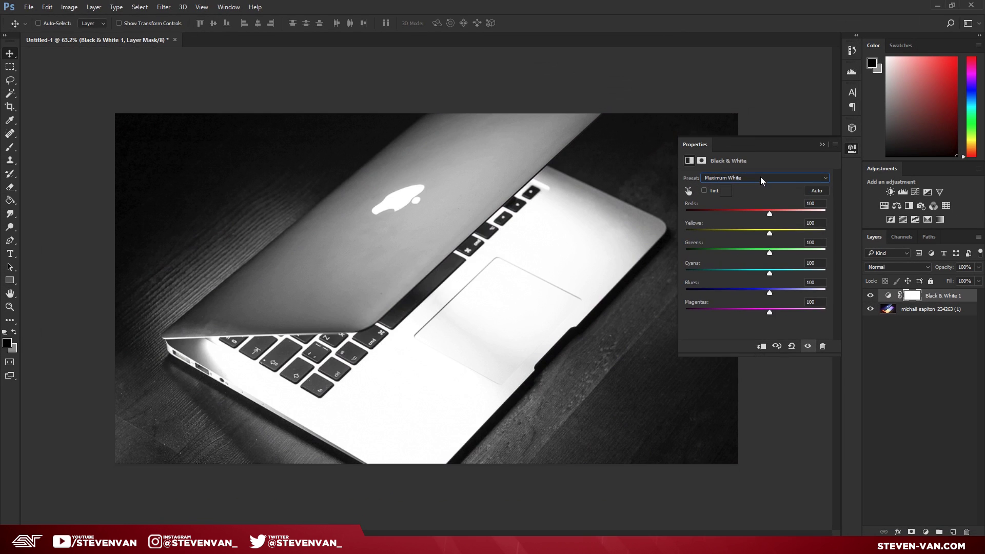
pyautogui.click(760, 177)
pyautogui.click(761, 187)
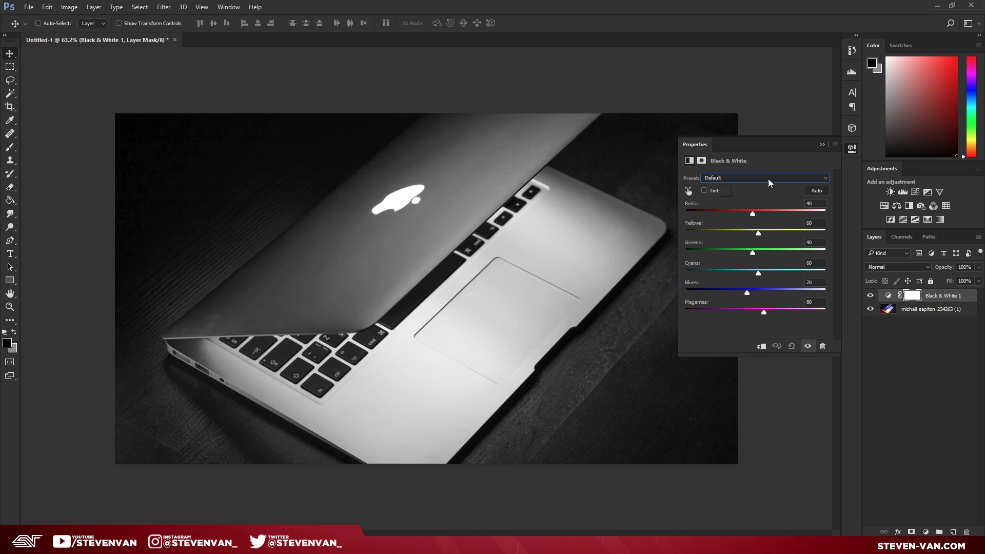
pyautogui.click(767, 179)
pyautogui.click(746, 262)
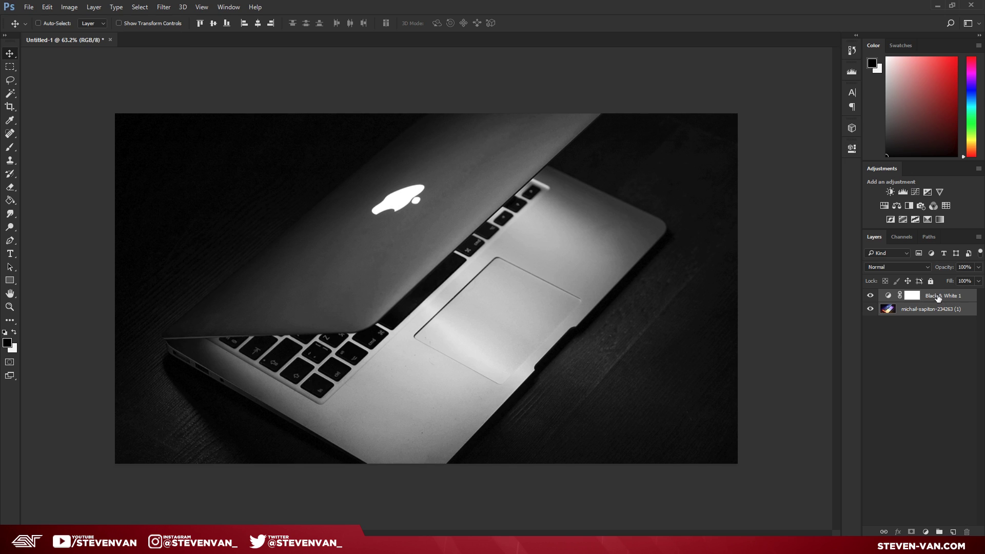
# Merge Black & White 1 into the photo layer and add an empty Layer 1.
pyautogui.click(937, 297)
pyautogui.keyDown('shift'); pyautogui.click(948, 312); pyautogui.keyUp('shift')
pyautogui.hotkey('ctrl', 'e')
pyautogui.scroll(-1, 552, 288)
pyautogui.click(952, 532)
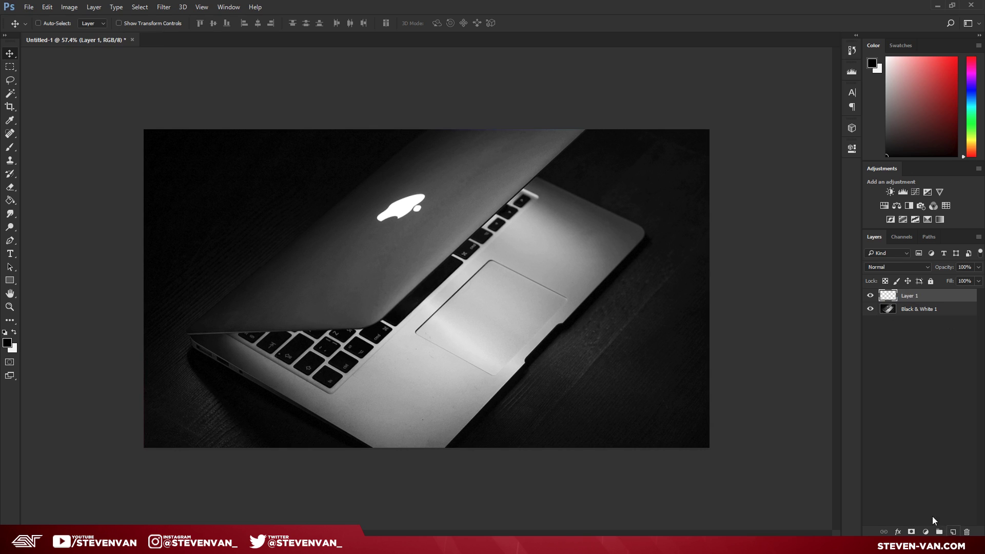
pyautogui.scroll(-1, 139, 197)
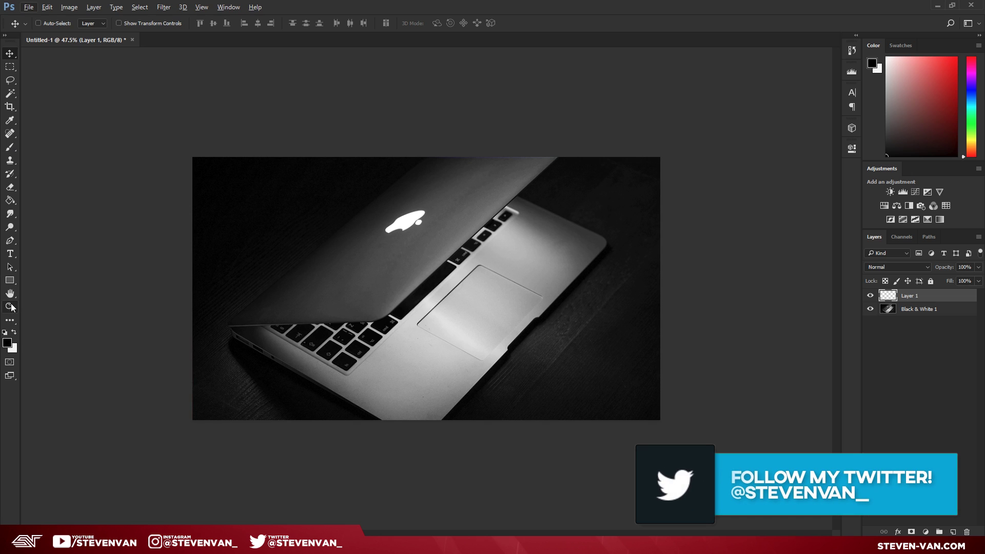
pyautogui.press('z')
pyautogui.hotkey('ctrl', '+')
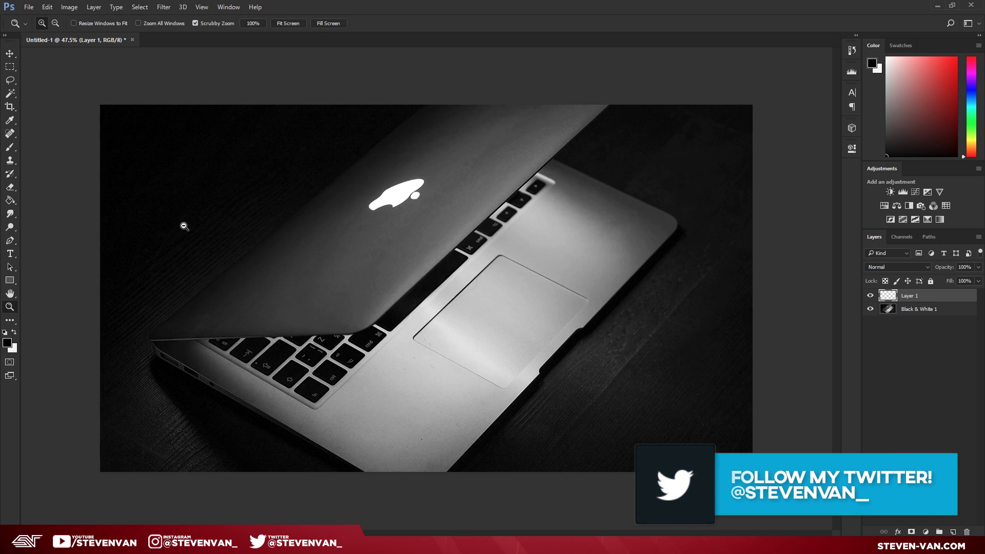
pyautogui.hotkey('ctrl', '-')
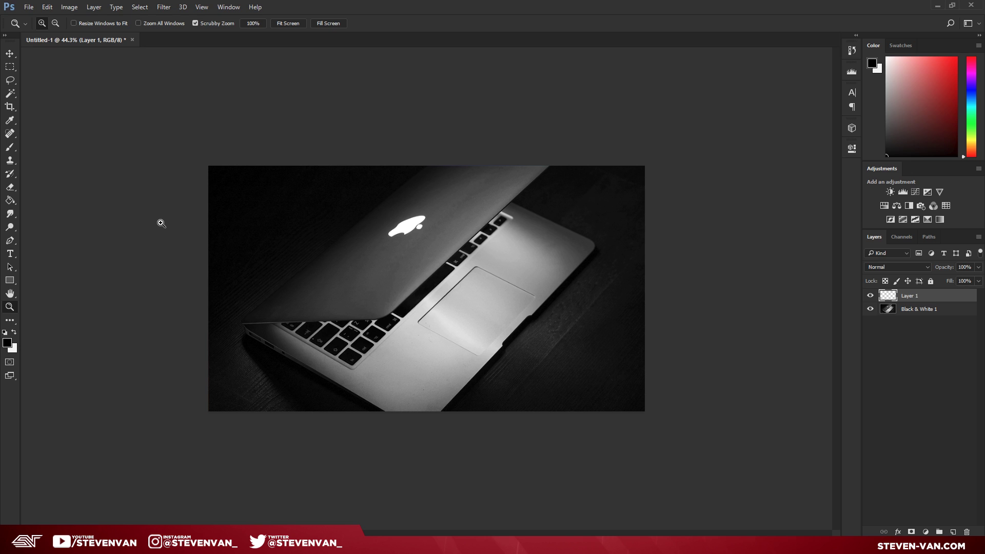
# Set up a large soft brush of 464 px.
pyautogui.click(6, 342)
pyautogui.click(481, 194)
pyautogui.click(10, 147)
pyautogui.click(54, 24)
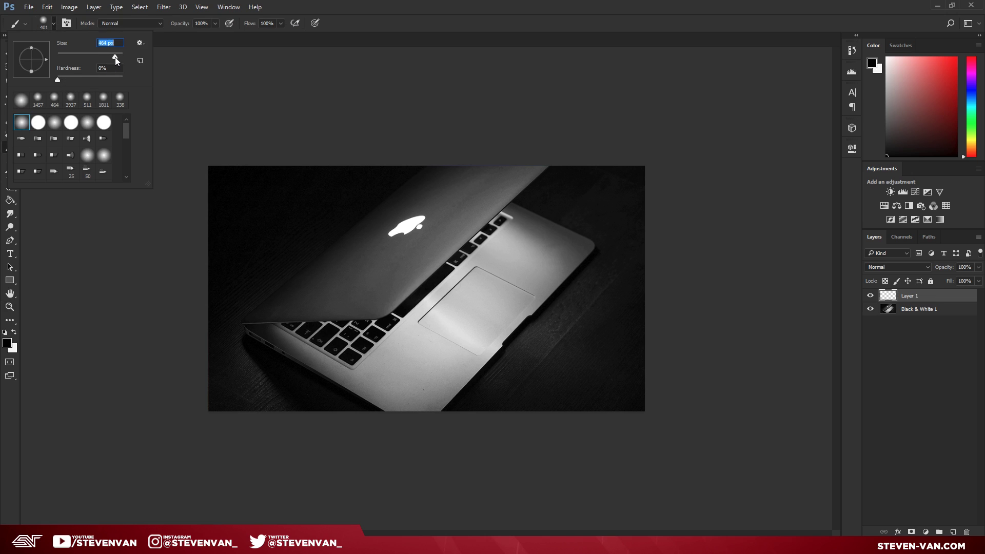
pyautogui.moveTo(113, 56); pyautogui.dragTo(114, 56)
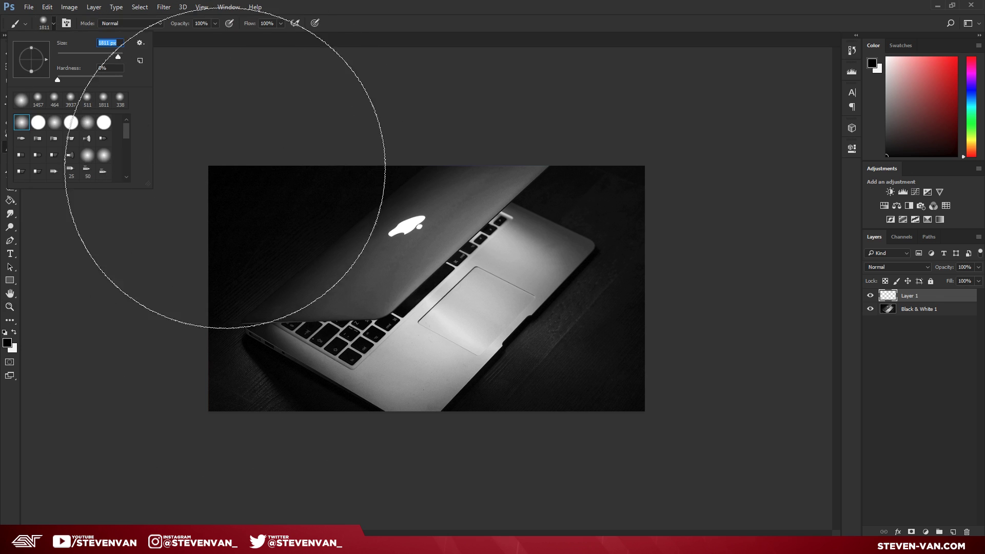
pyautogui.click(6, 346)
# Choose magenta ff00ea and paint a soft glow at the top-left of Layer 1.
pyautogui.click(7, 346)
pyautogui.write('ff0000')
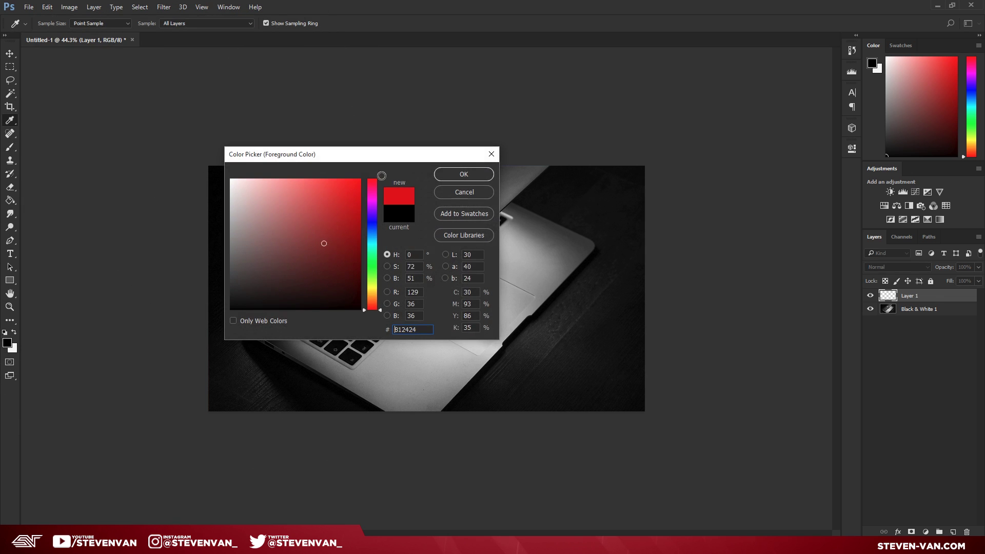
pyautogui.moveTo(374, 210); pyautogui.dragTo(372, 198)
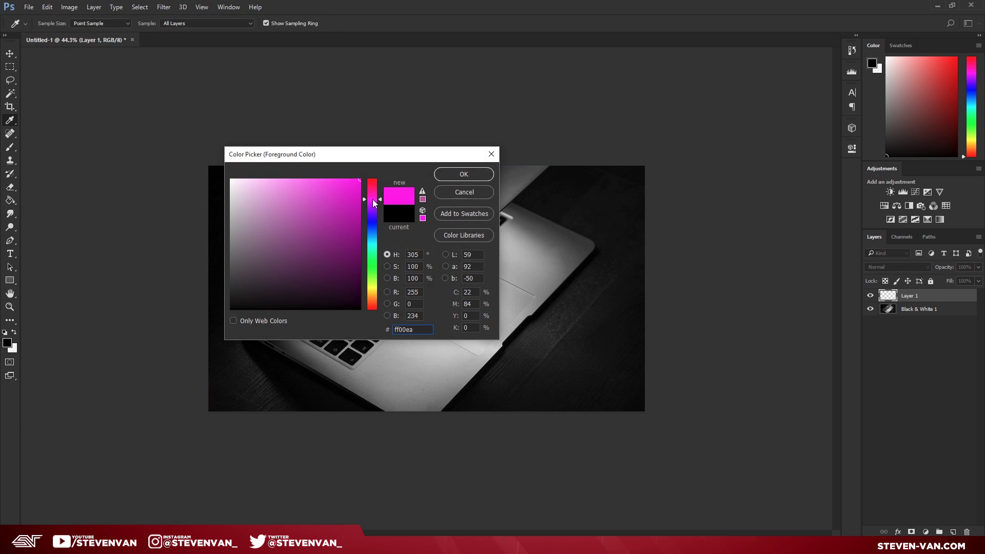
pyautogui.press('Return')
pyautogui.click(216, 140)
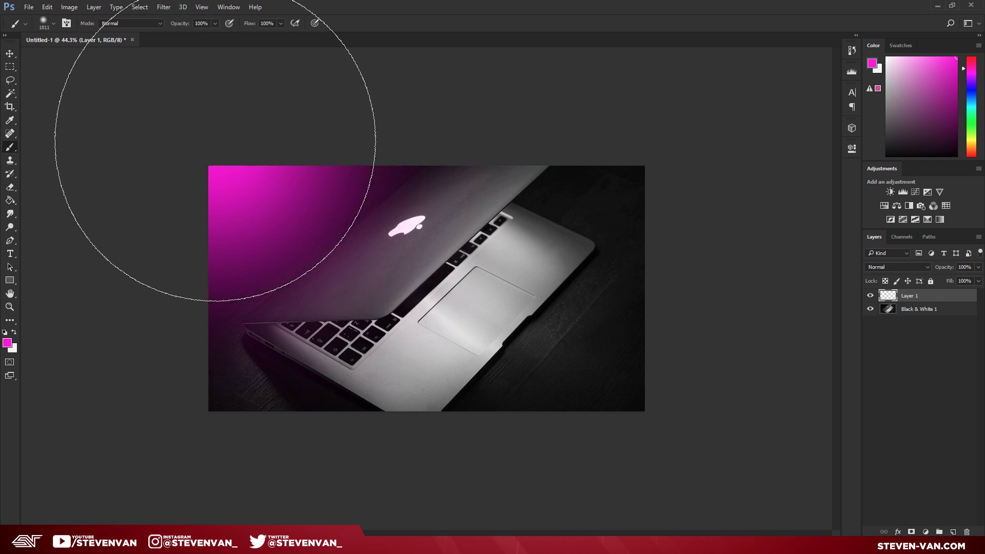
# Enlarge the magenta glow about 177% and shift it up and left.
pyautogui.click(10, 54)
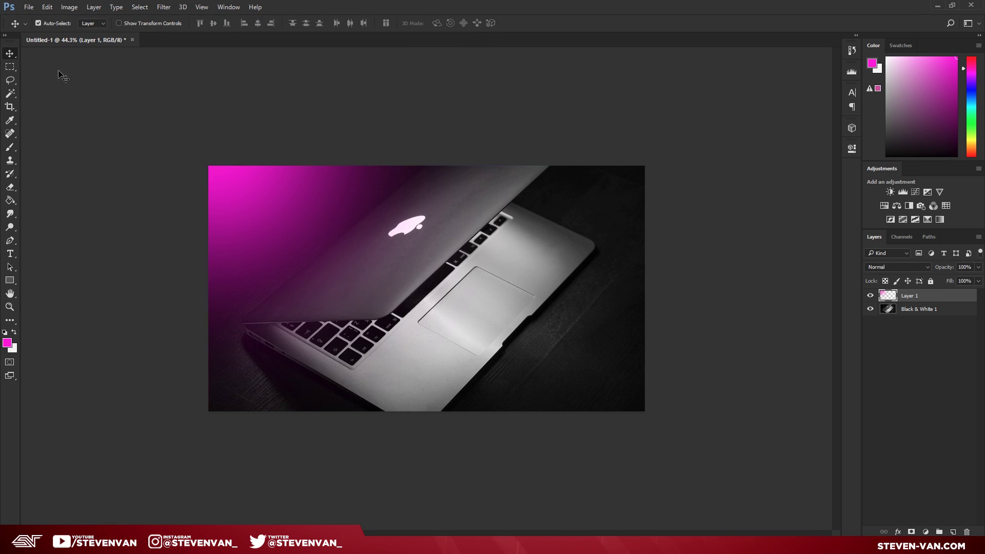
pyautogui.hotkey('ctrl', 't')
pyautogui.moveTo(549, 410); pyautogui.dragTo(813, 551)
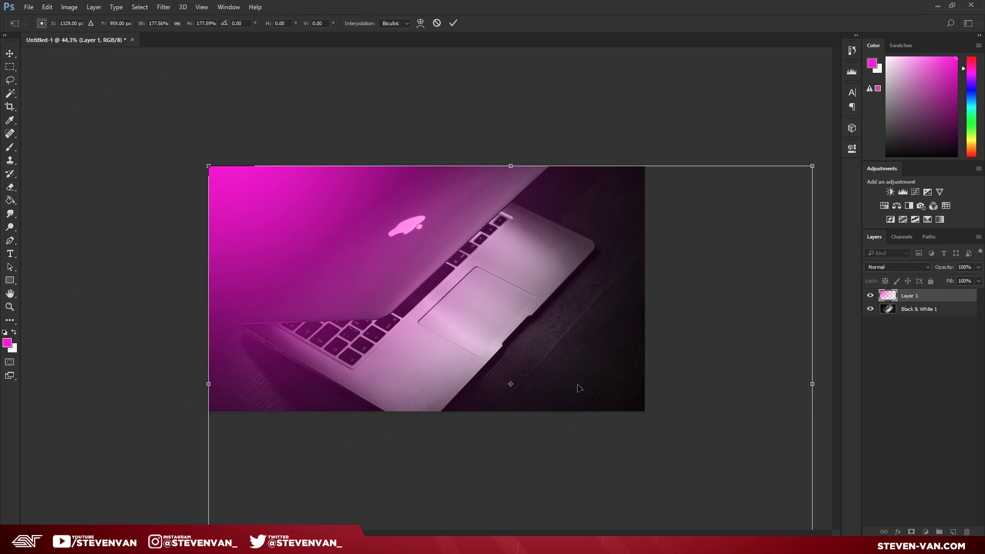
pyautogui.moveTo(582, 389); pyautogui.dragTo(568, 369)
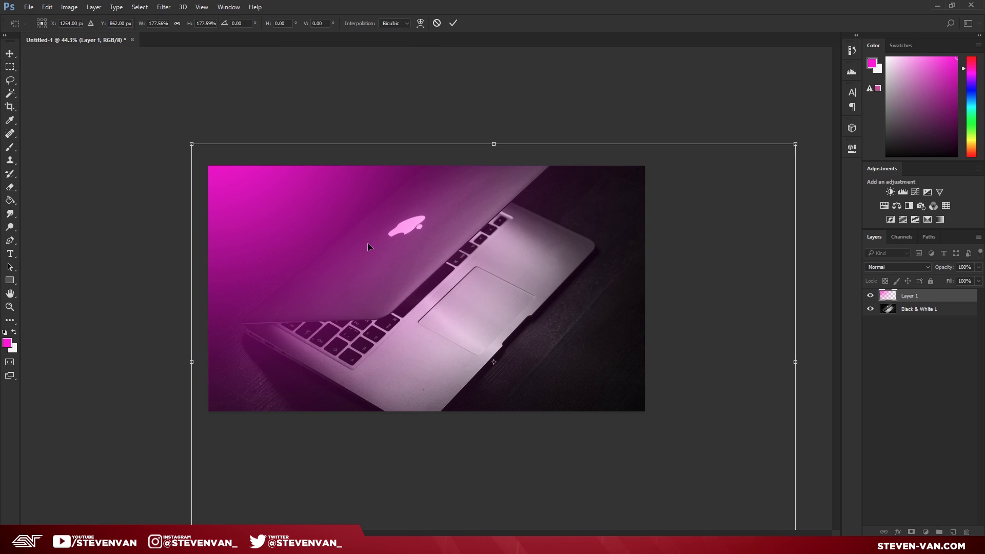
pyautogui.press('Return')
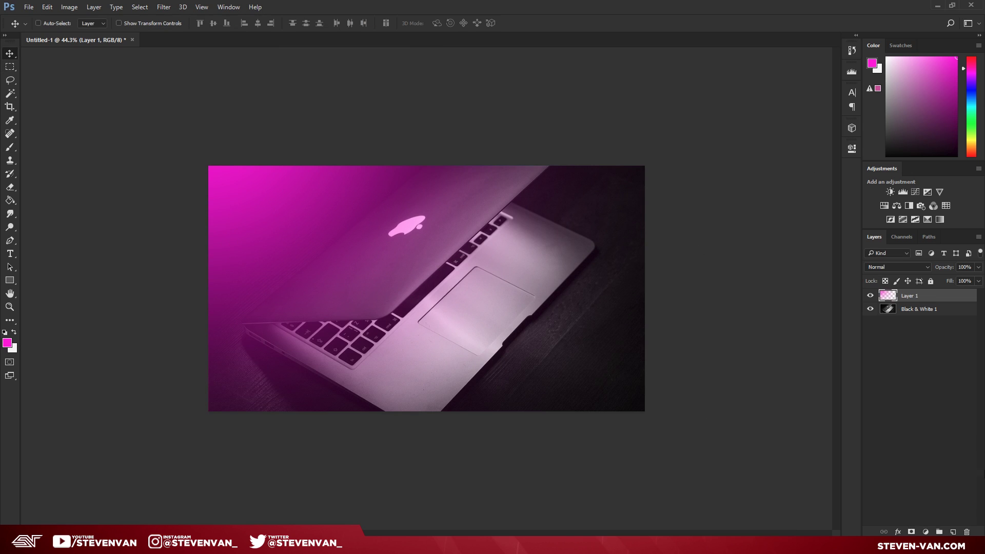
# On new Layer 2, paint a purple glow at the top right and stretch it larger.
pyautogui.click(953, 532)
pyautogui.click(9, 146)
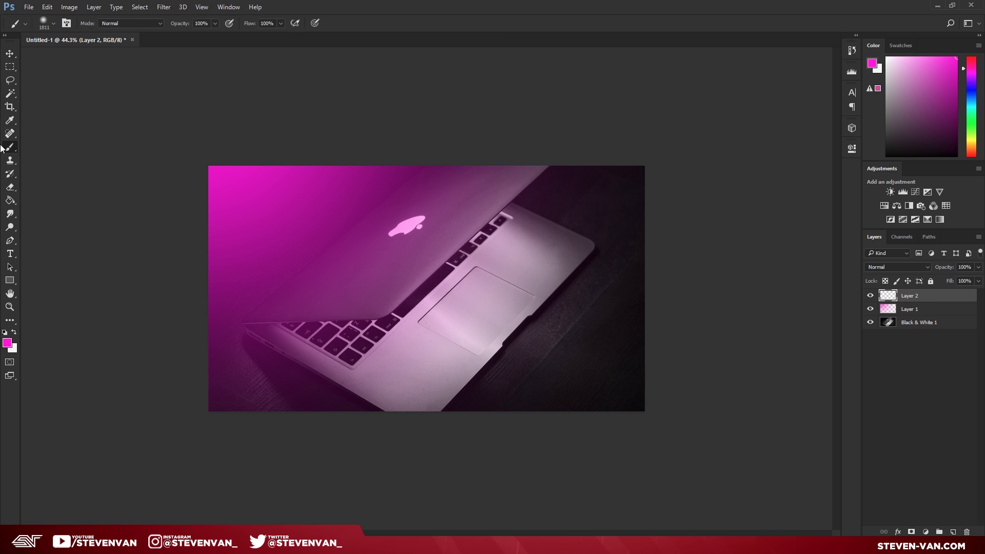
pyautogui.click(8, 341)
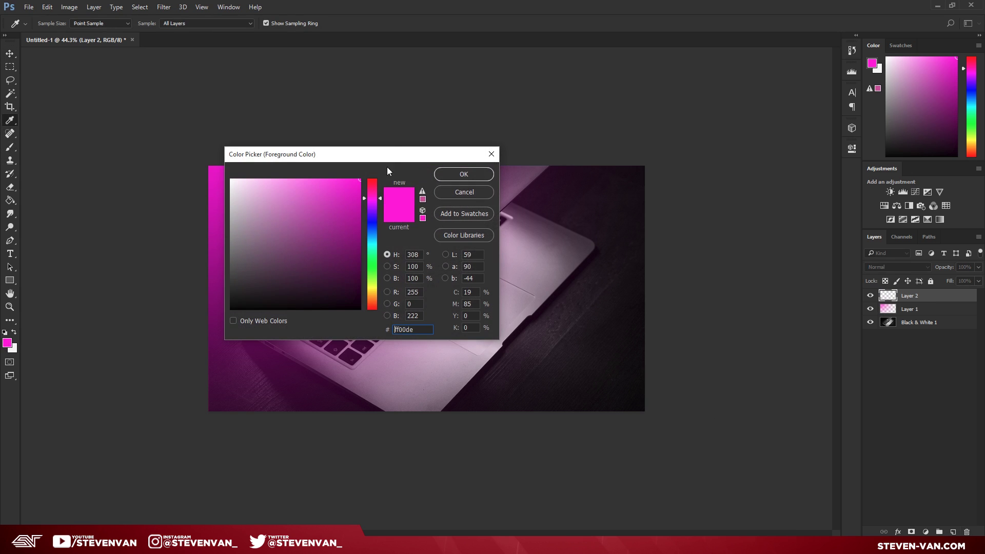
pyautogui.click(372, 211)
pyautogui.moveTo(372, 211); pyautogui.dragTo(372, 217)
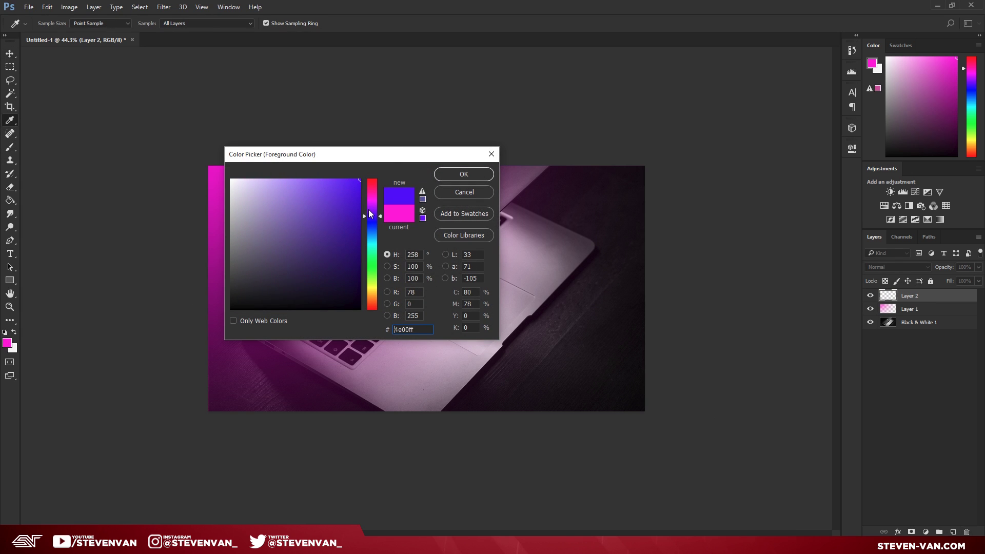
pyautogui.click(463, 173)
pyautogui.click(572, 163)
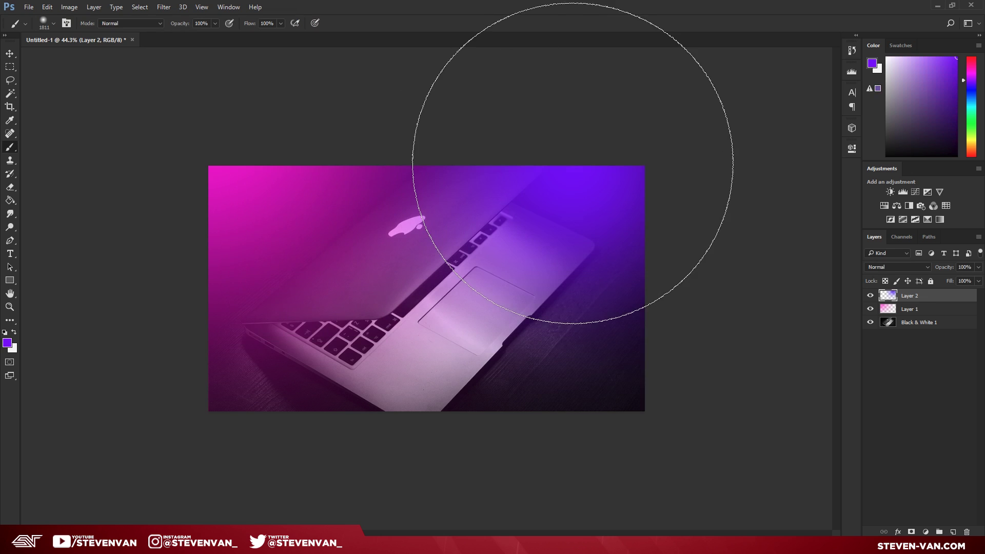
pyautogui.hotkey('ctrl', 't')
pyautogui.moveTo(241, 417); pyautogui.dragTo(34, 541)
pyautogui.press('Return')
# Add Layer 3 and try a blue stroke across the lower left, then undo it.
pyautogui.click(952, 532)
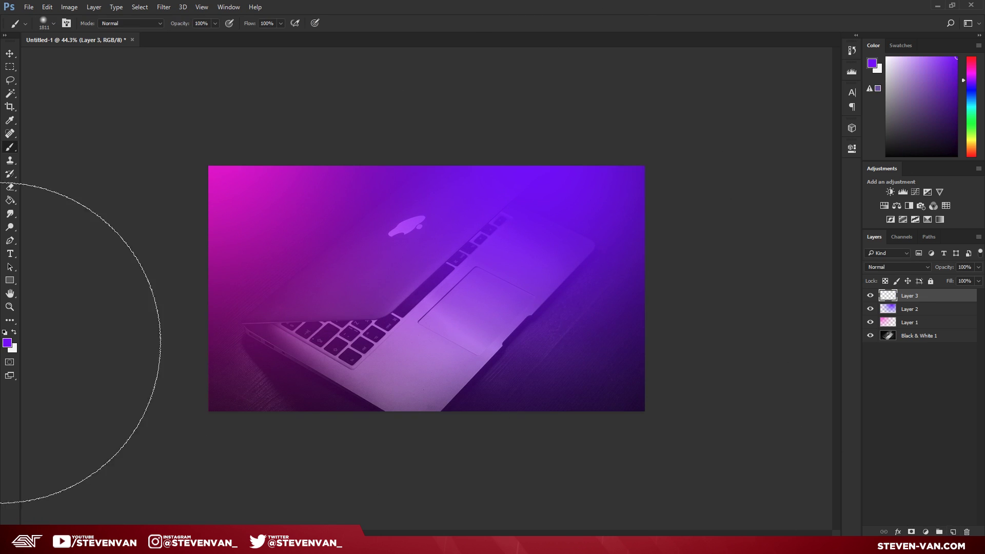
pyautogui.click(7, 342)
pyautogui.moveTo(367, 228); pyautogui.dragTo(373, 234)
pyautogui.press('Return')
pyautogui.press('b')
pyautogui.moveTo(351, 384)
pyautogui.mouseDown()
pyautogui.moveTo(346, 405)
pyautogui.moveTo(402, 406)
pyautogui.mouseUp()
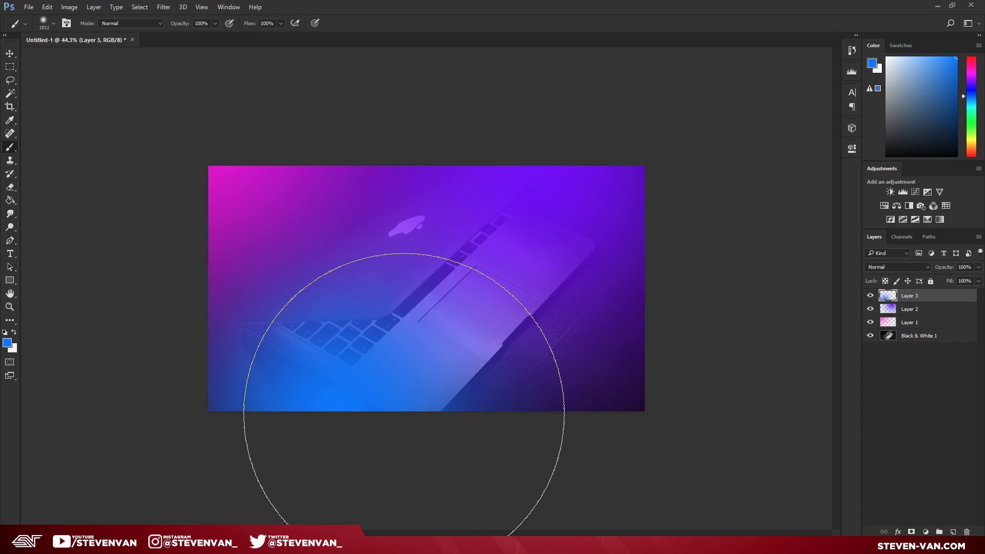
pyautogui.hotkey('ctrl', 'z')
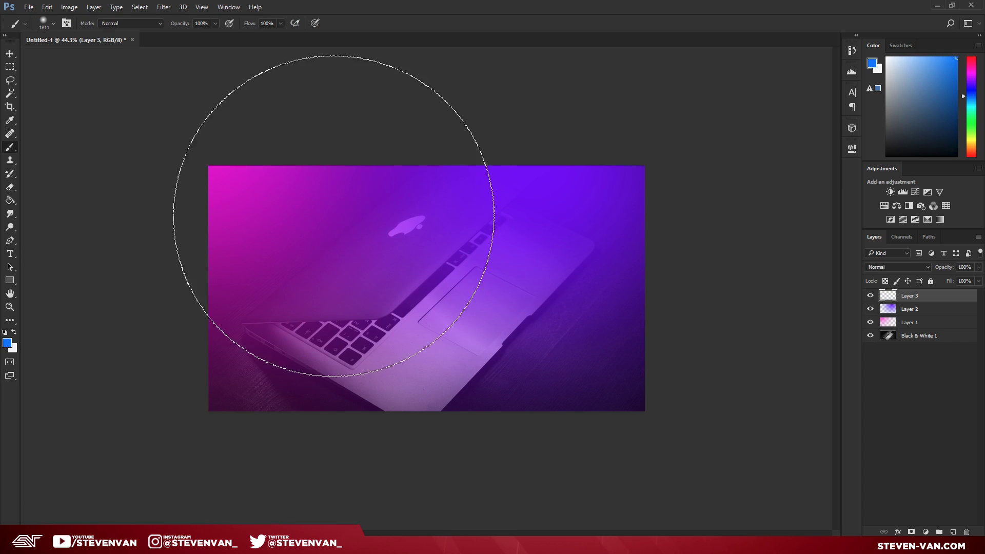
# Flip the purple glow vertically and move it to the lower right, then return to Layer 3.
pyautogui.click(923, 310)
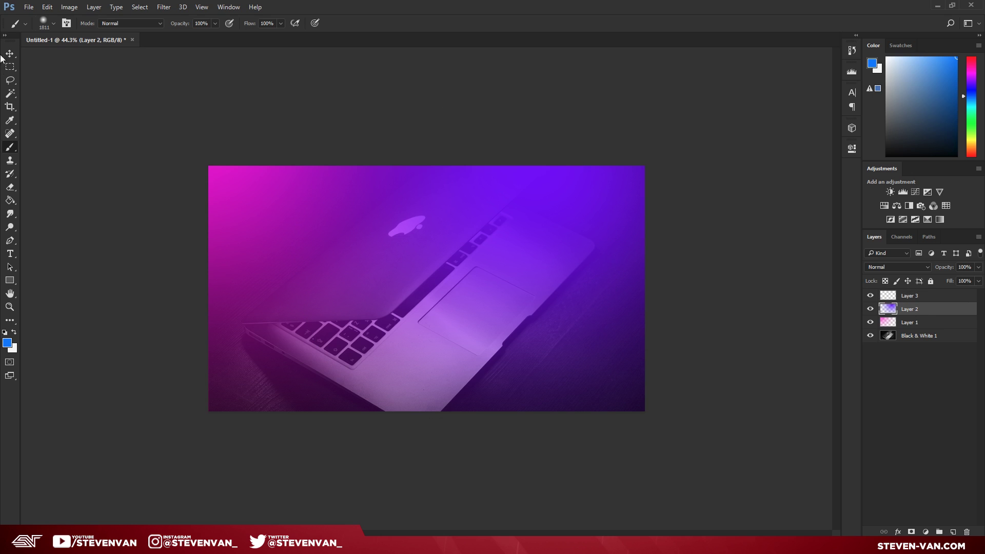
pyautogui.press('v')
pyautogui.moveTo(632, 288); pyautogui.dragTo(617, 369)
pyautogui.hotkey('ctrl', 't')
pyautogui.rightClick(597, 353)
pyautogui.click(623, 517)
pyautogui.moveTo(566, 323); pyautogui.dragTo(582, 114)
pyautogui.press('Return')
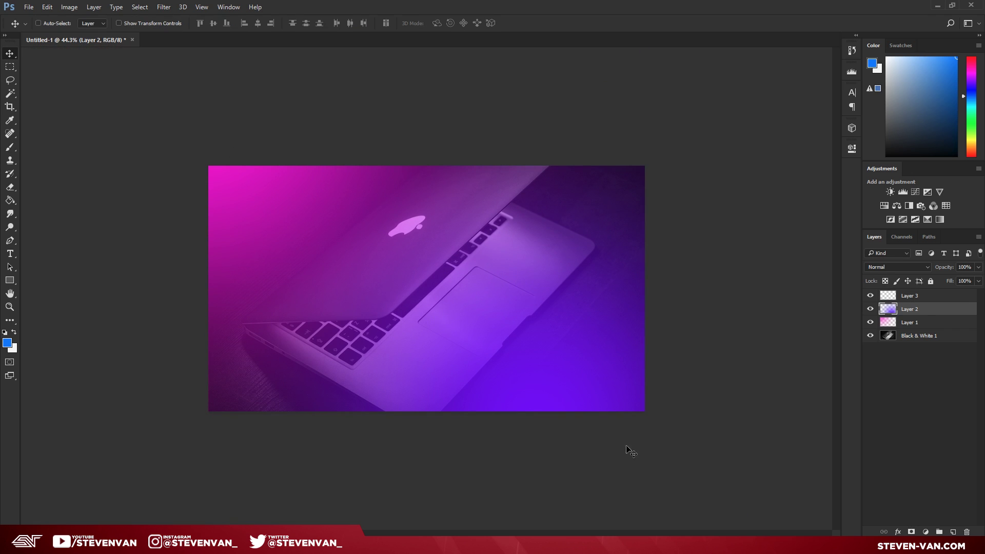
pyautogui.click(897, 297)
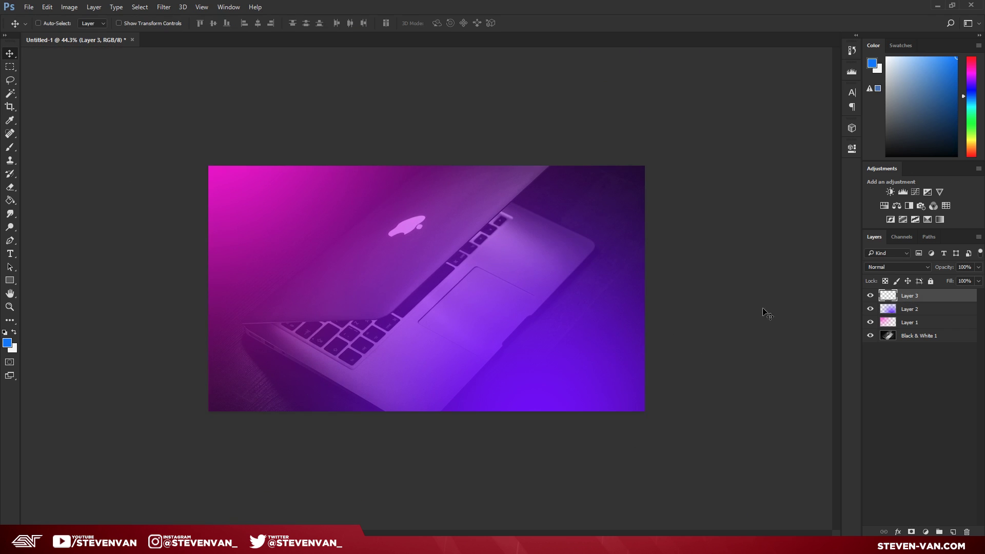
pyautogui.click(10, 147)
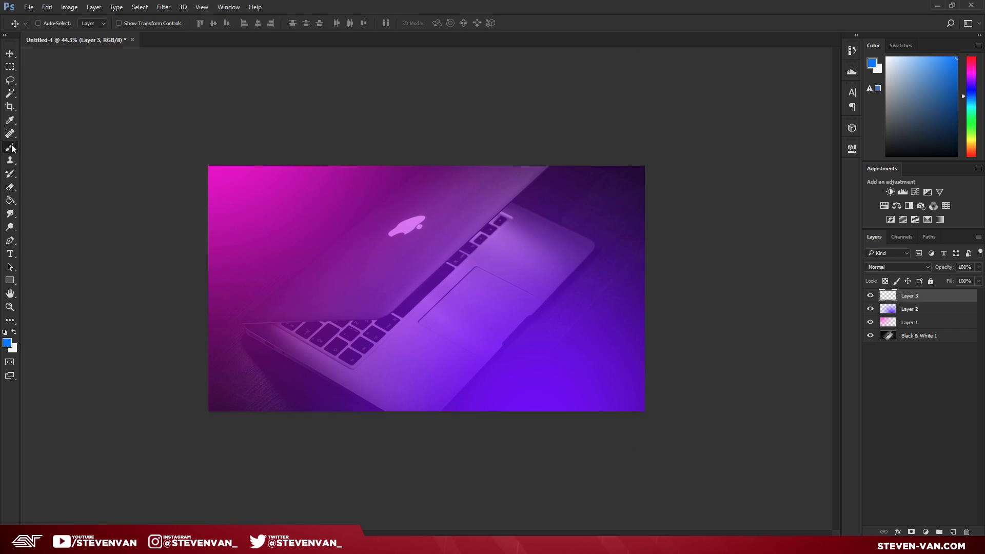
# Paint a soft white glow along the top of the photo on Layer 3.
pyautogui.click(14, 333)
pyautogui.scroll(-1, 176, 347)
pyautogui.click(385, 87)
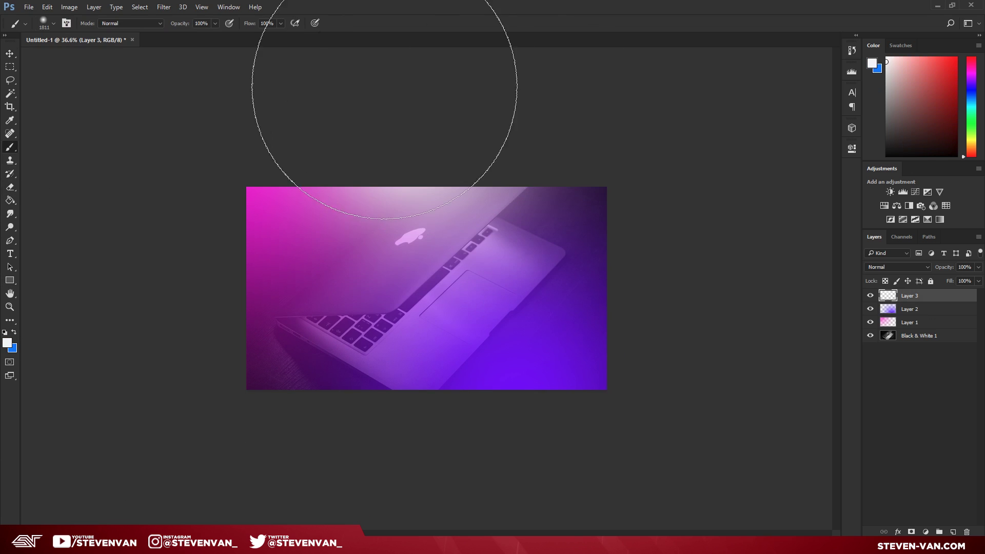
pyautogui.scroll(1, 429, 154)
pyautogui.scroll(-2, 418, 221)
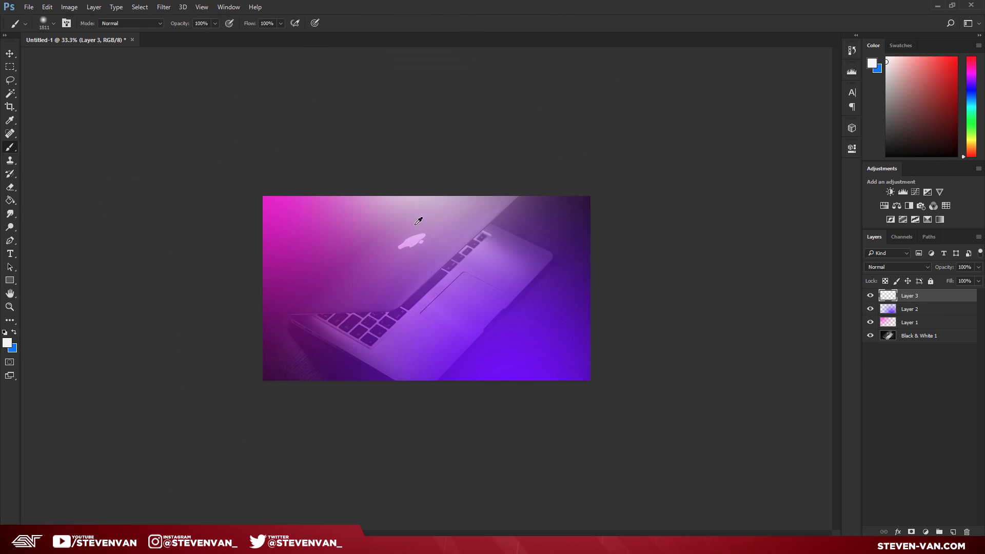
pyautogui.scroll(1, 376, 266)
pyautogui.scroll(-1, 395, 244)
pyautogui.scroll(1, 396, 244)
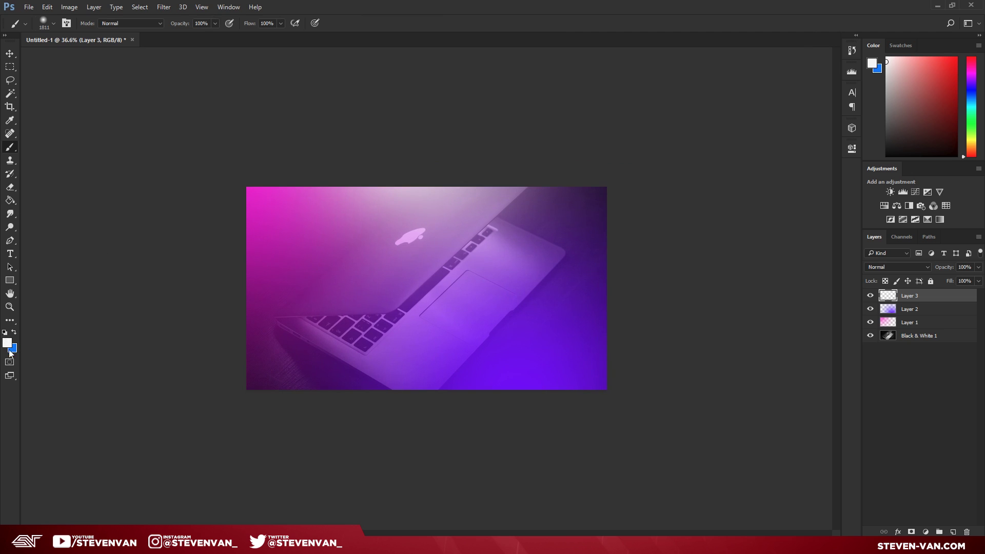
# Add Layer 4 and darken the photo's edges with black.
pyautogui.click(953, 532)
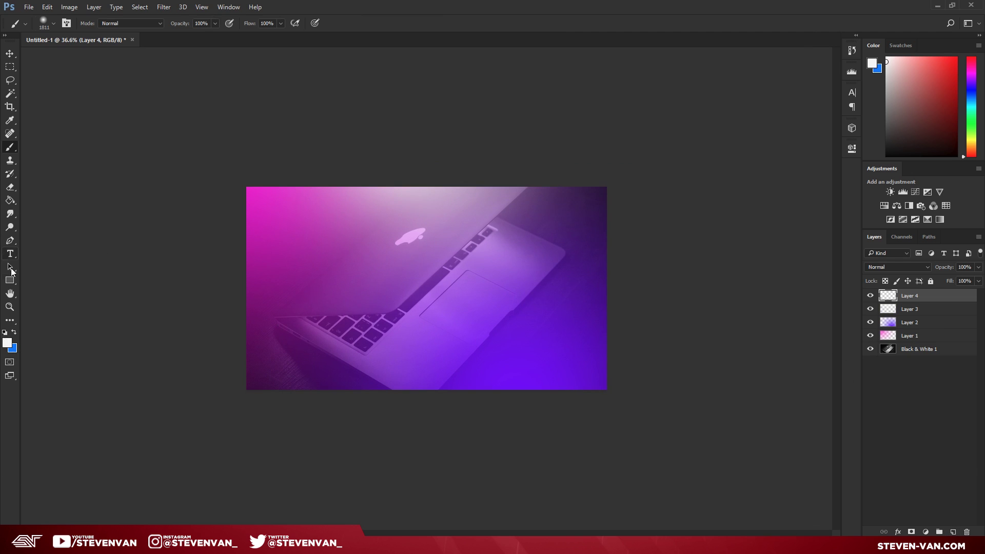
pyautogui.click(8, 343)
pyautogui.click(230, 328)
pyautogui.press('Return')
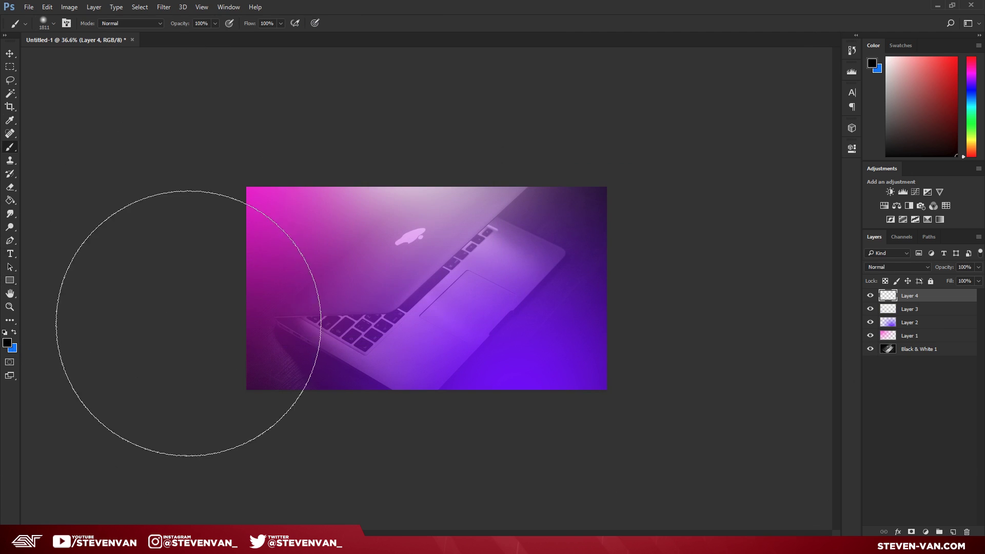
pyautogui.click(188, 323)
pyautogui.hotkey('ctrl', 'z')
pyautogui.click(169, 221)
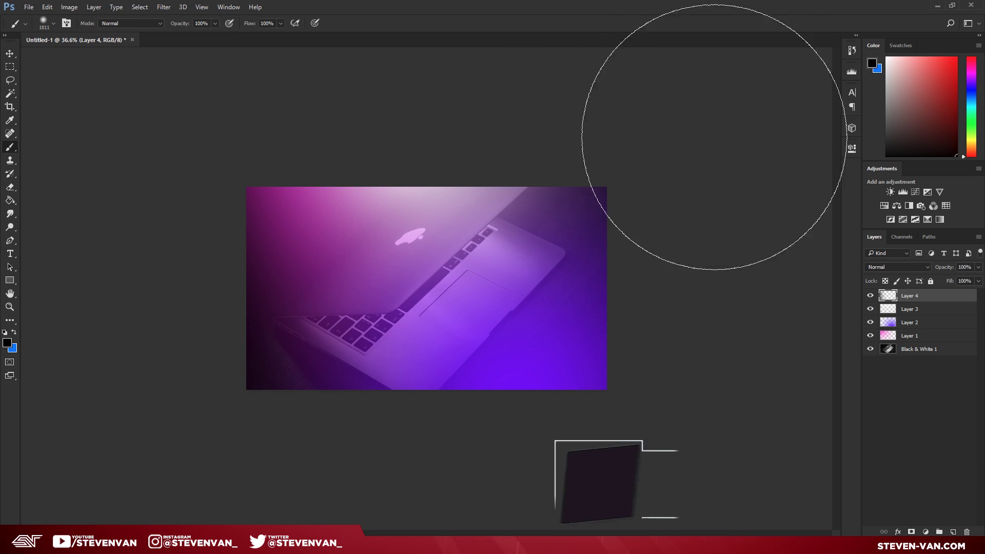
# Lower Layer 4's opacity to 71%.
pyautogui.scroll(3, 660, 406)
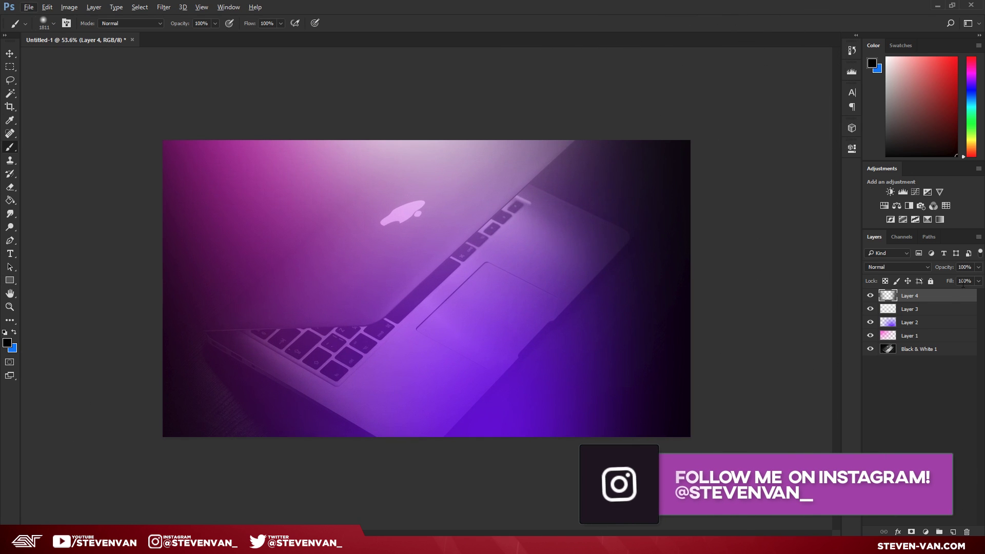
pyautogui.click(978, 267)
pyautogui.moveTo(977, 279); pyautogui.dragTo(963, 280)
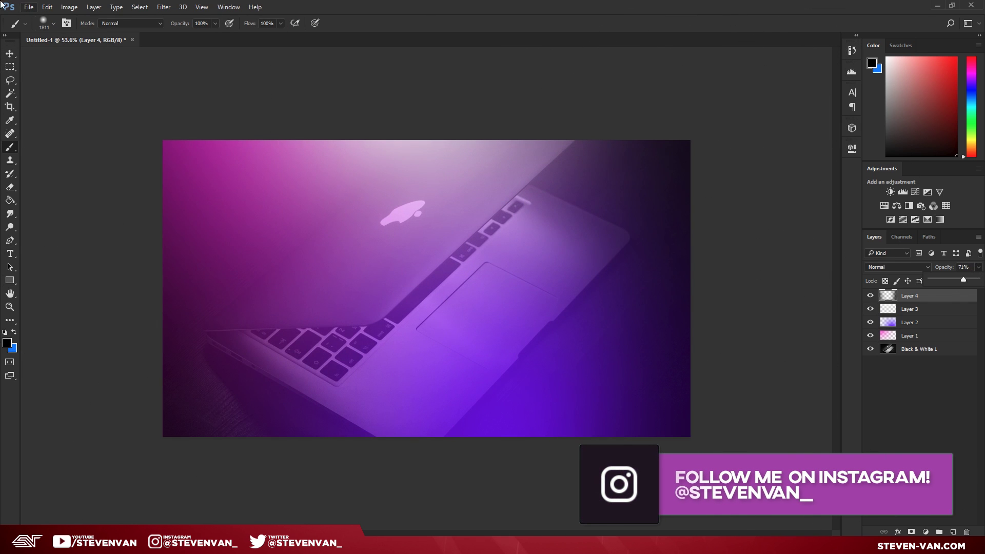
pyautogui.press('v')
pyautogui.scroll(-4, 266, 273)
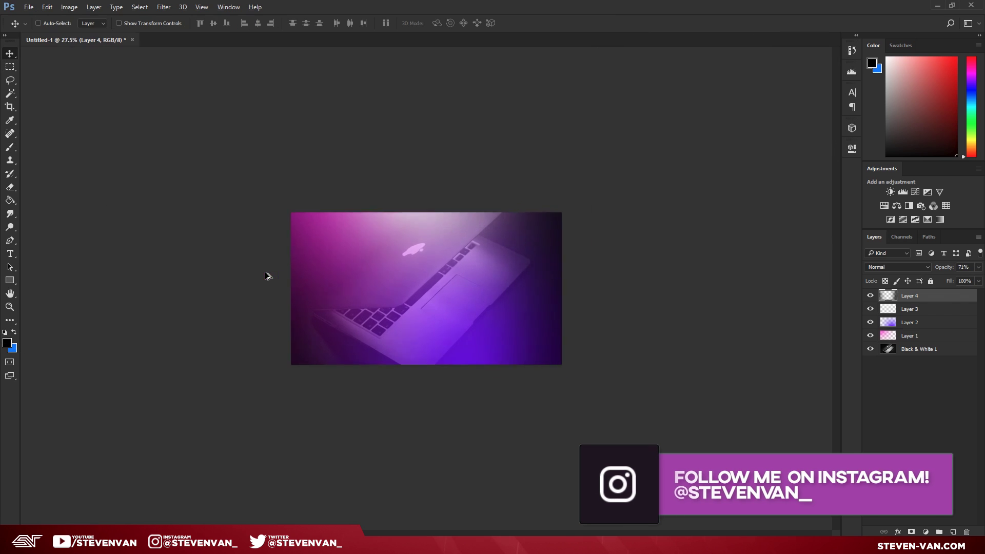
pyautogui.scroll(1, 266, 274)
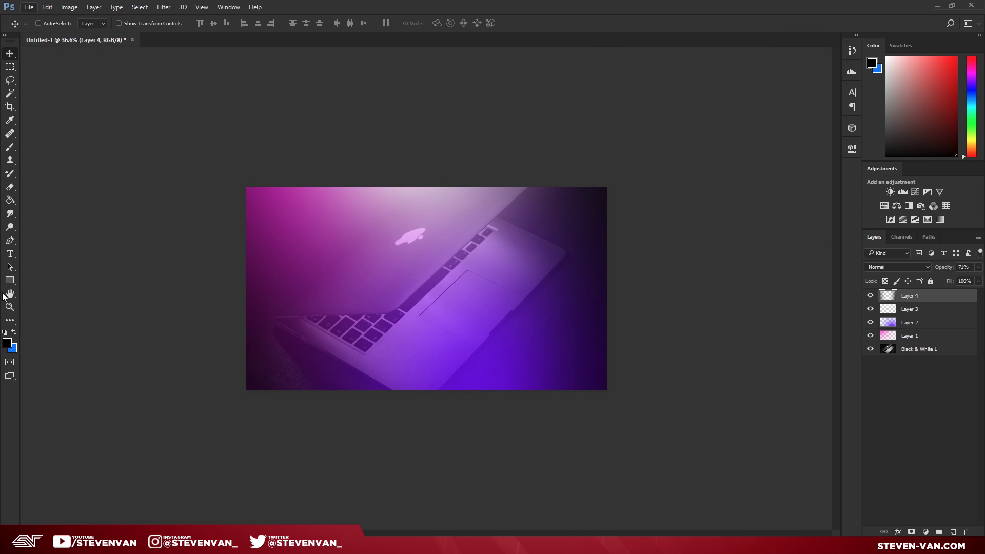
# Add a Curves adjustment that boosts the image's contrast.
pyautogui.click(9, 307)
pyautogui.moveTo(247, 293); pyautogui.dragTo(478, 202)
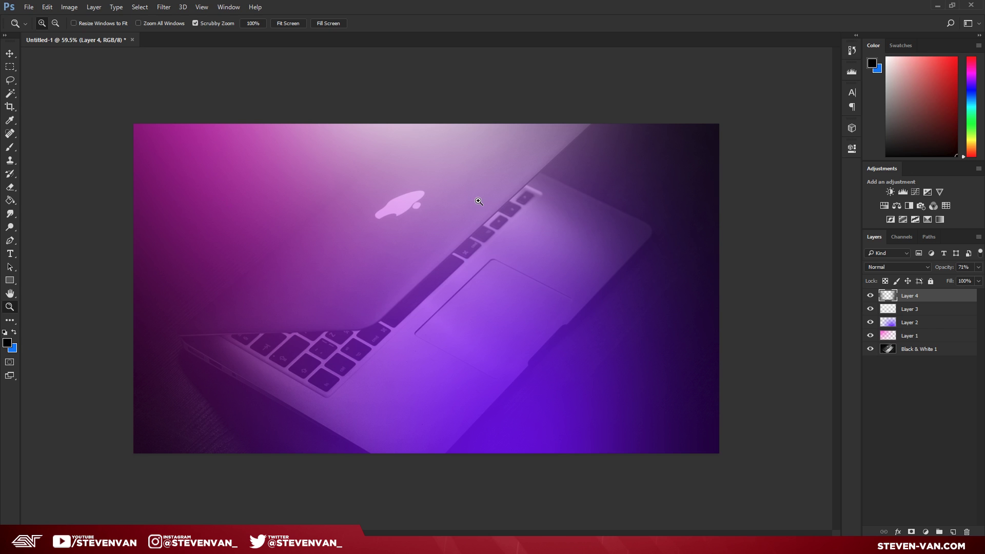
pyautogui.click(915, 193)
pyautogui.moveTo(766, 258); pyautogui.dragTo(788, 242)
# Drop Layer 4's opacity to 40%, then select Layer 3.
pyautogui.click(897, 309)
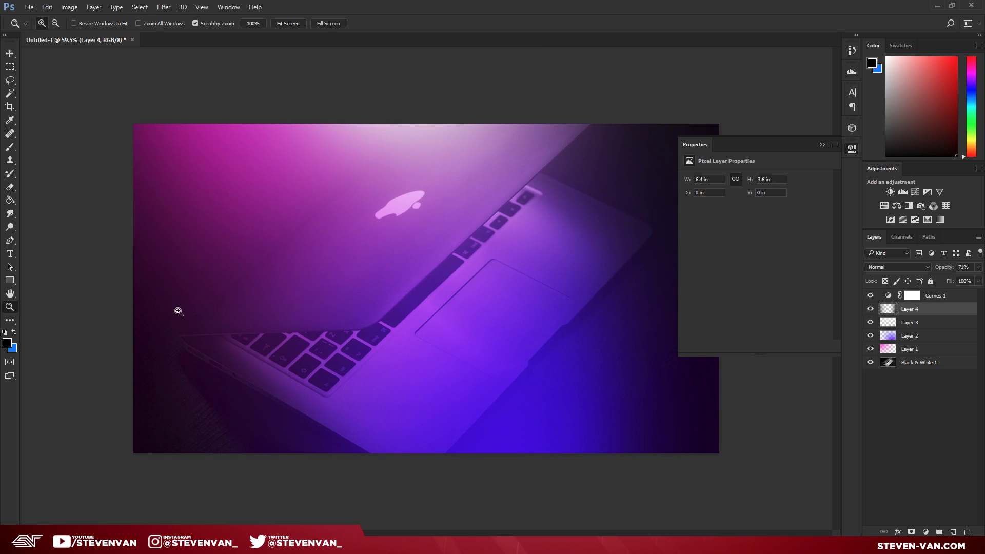
pyautogui.click(978, 267)
pyautogui.moveTo(959, 280); pyautogui.dragTo(949, 280)
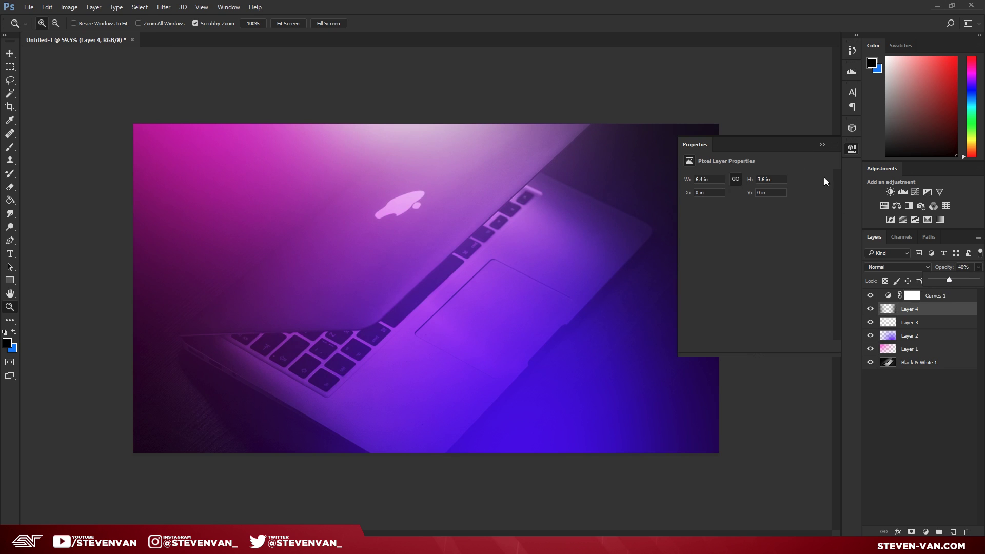
pyautogui.click(822, 144)
pyautogui.moveTo(348, 257); pyautogui.dragTo(436, 233)
pyautogui.click(903, 325)
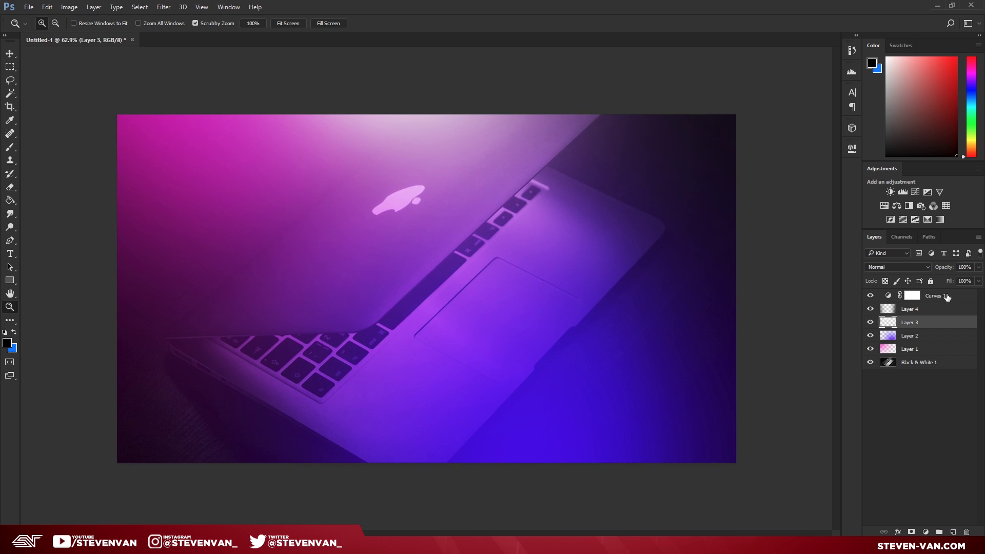
# Add Color Balance above Curves 1 with midtones Cyan/Red -4, Magenta/Green -100, Yellow/Blue -100.
pyautogui.click(923, 295)
pyautogui.click(896, 206)
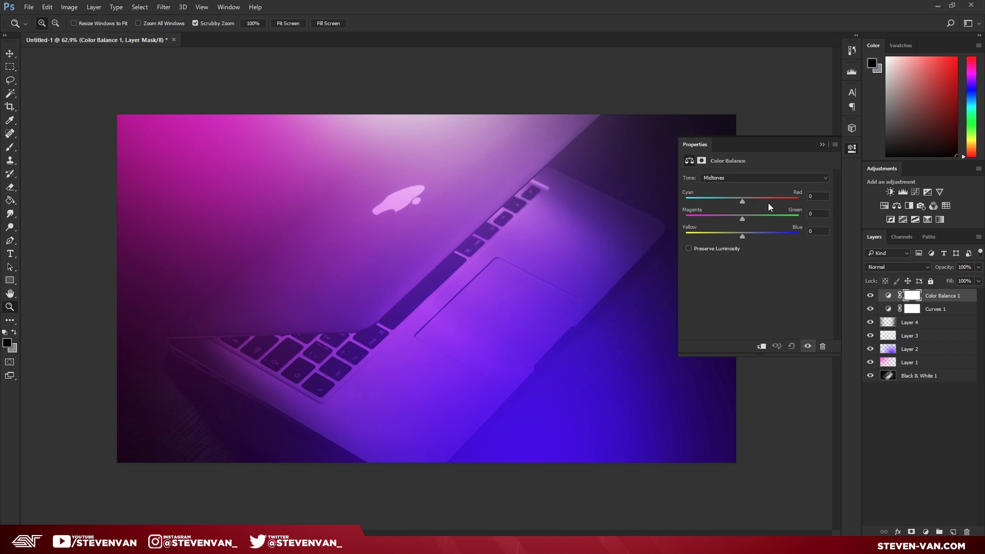
pyautogui.moveTo(727, 208); pyautogui.dragTo(649, 221)
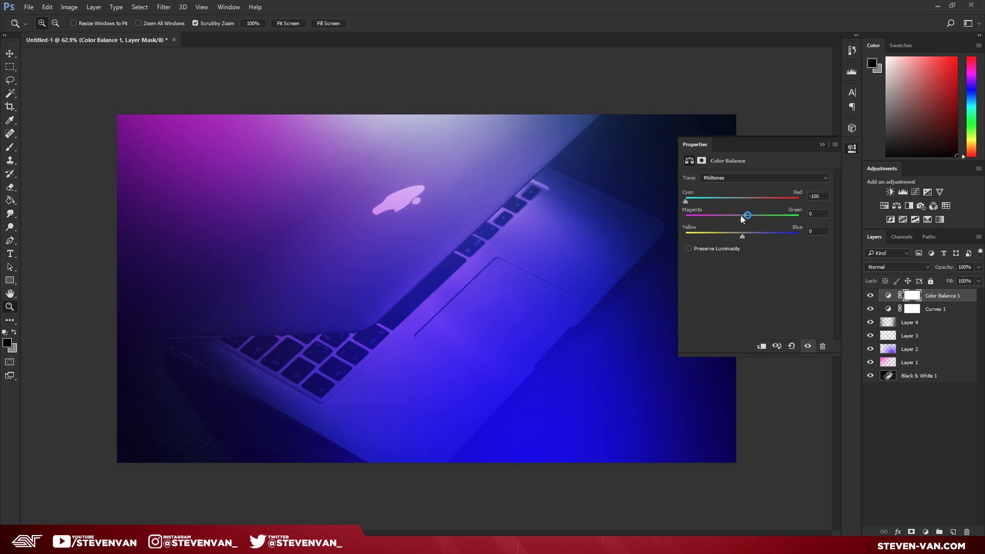
pyautogui.moveTo(742, 220); pyautogui.dragTo(796, 219)
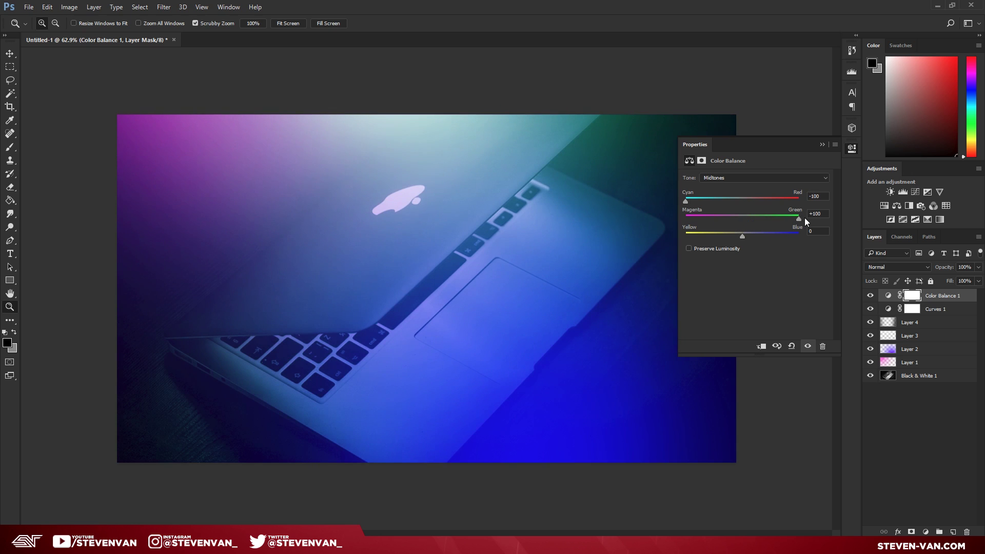
pyautogui.moveTo(450, 153); pyautogui.dragTo(508, 182)
pyautogui.moveTo(693, 239); pyautogui.dragTo(663, 244)
pyautogui.moveTo(798, 218); pyautogui.dragTo(740, 205)
pyautogui.moveTo(399, 242); pyautogui.dragTo(421, 220)
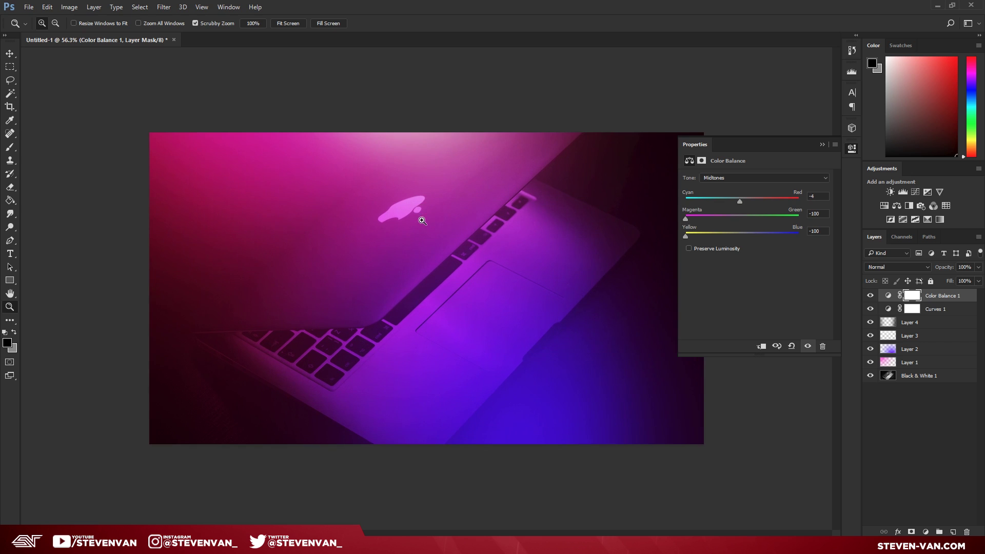
pyautogui.click(869, 296)
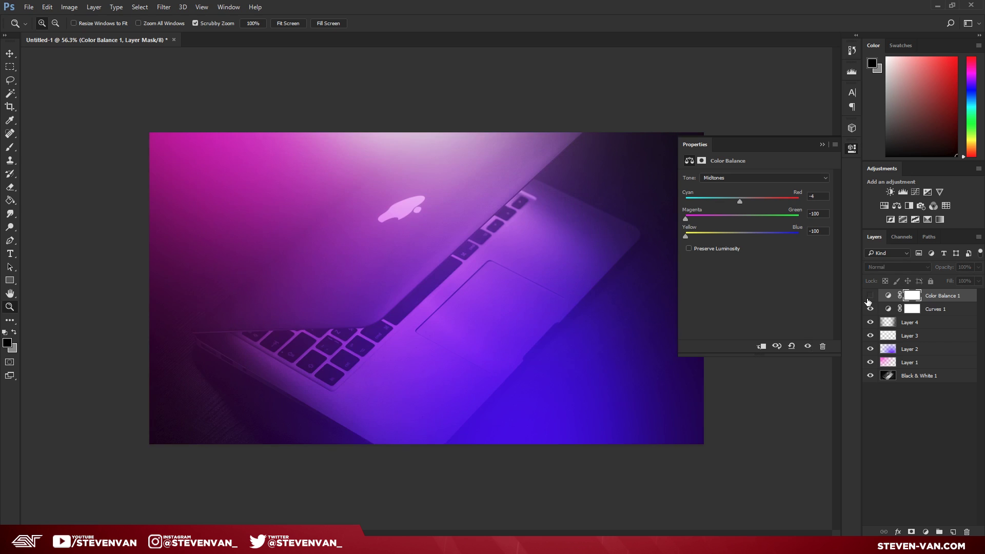
pyautogui.click(869, 296)
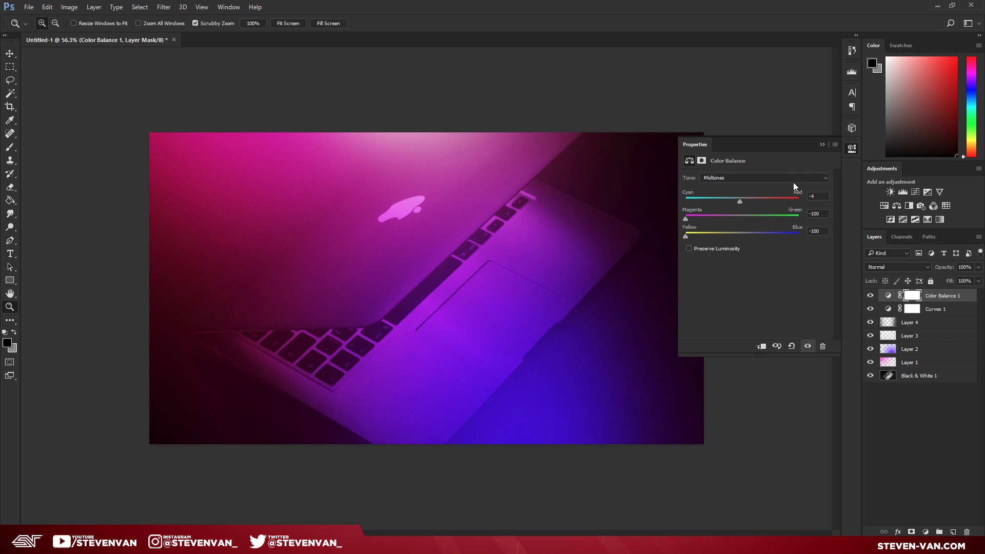
pyautogui.moveTo(447, 192); pyautogui.dragTo(437, 193)
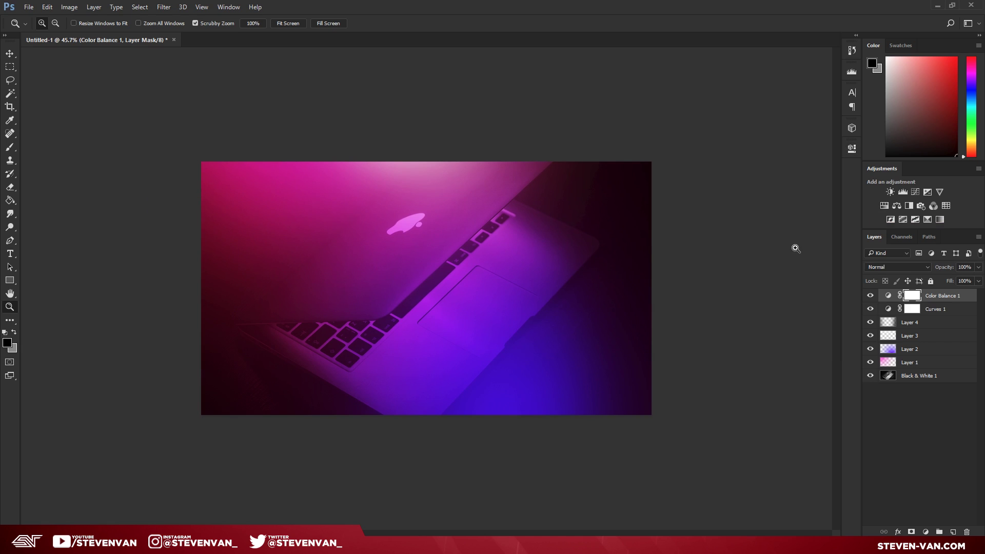
# Add Hue/Saturation with hue -92 for a blue-teal look, and set Layer 4's opacity to 15%.
pyautogui.click(884, 206)
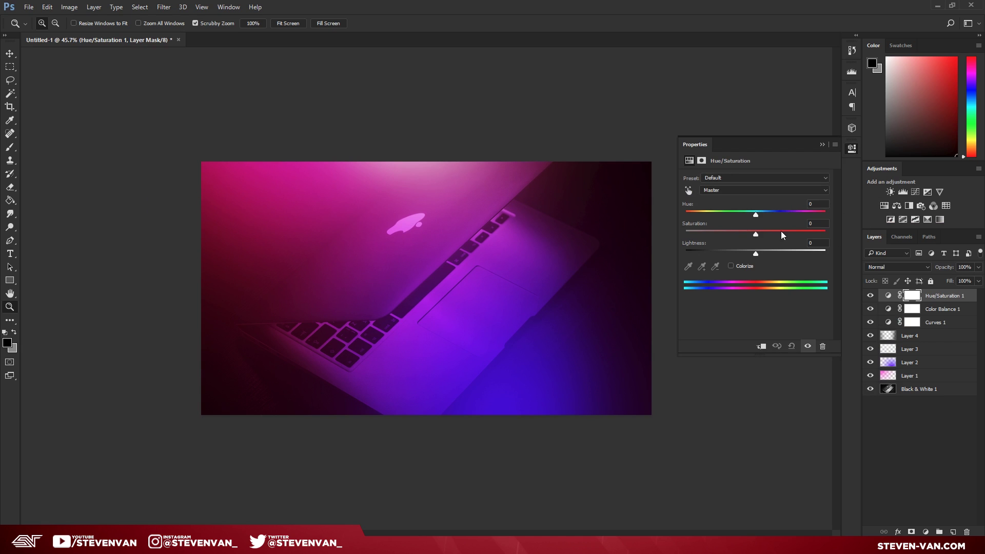
pyautogui.moveTo(756, 214); pyautogui.dragTo(711, 222)
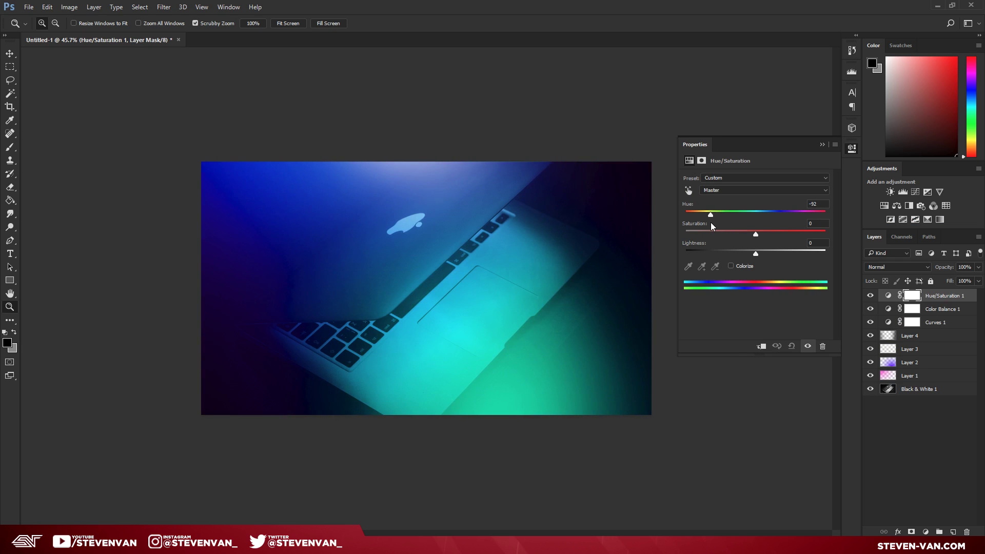
pyautogui.click(900, 335)
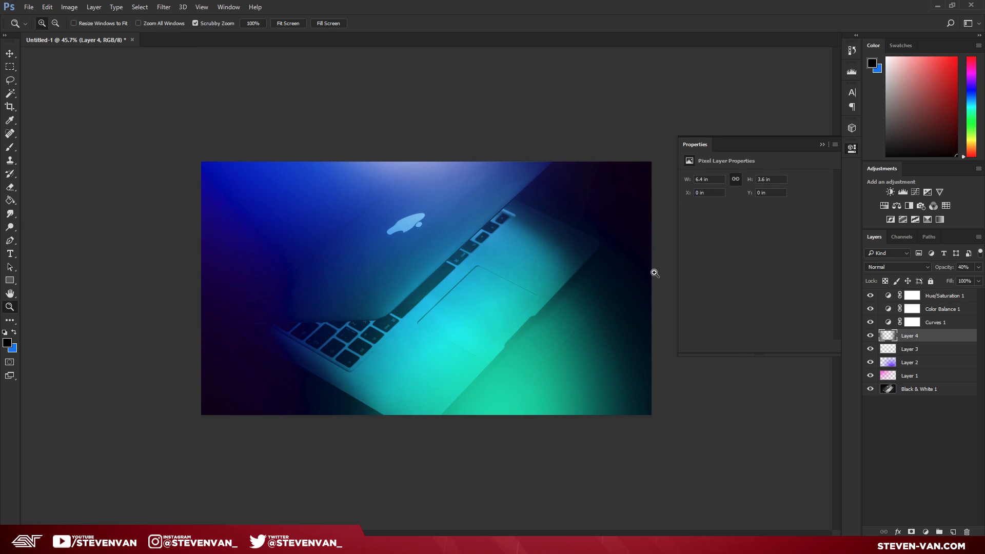
pyautogui.click(975, 280)
pyautogui.moveTo(939, 280); pyautogui.dragTo(945, 279)
# Move the Black & White 1 MacBook photo left and scale it up to about 199%.
pyautogui.click(918, 389)
pyautogui.moveTo(609, 387); pyautogui.dragTo(543, 386)
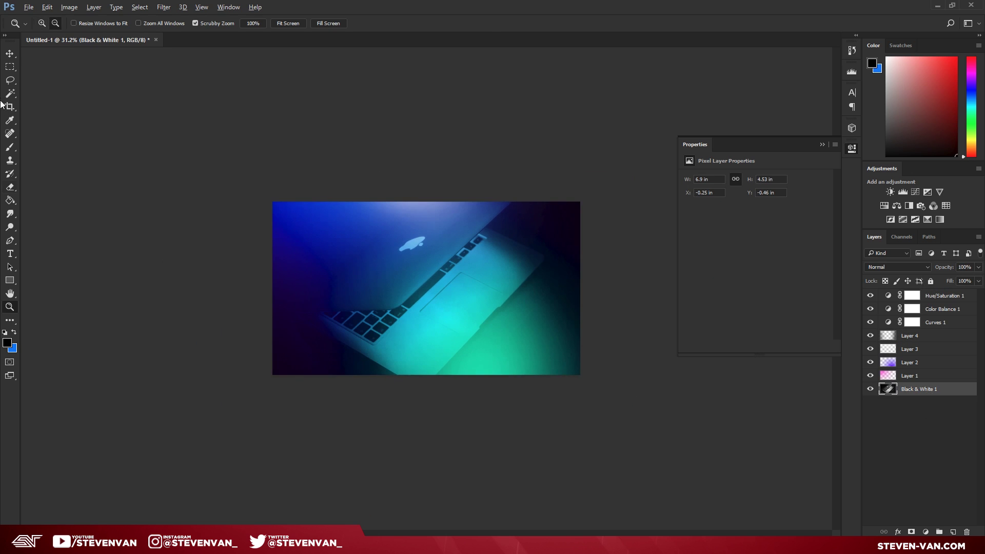
pyautogui.press('v')
pyautogui.moveTo(411, 266); pyautogui.dragTo(345, 280)
pyautogui.hotkey('ctrl', 't')
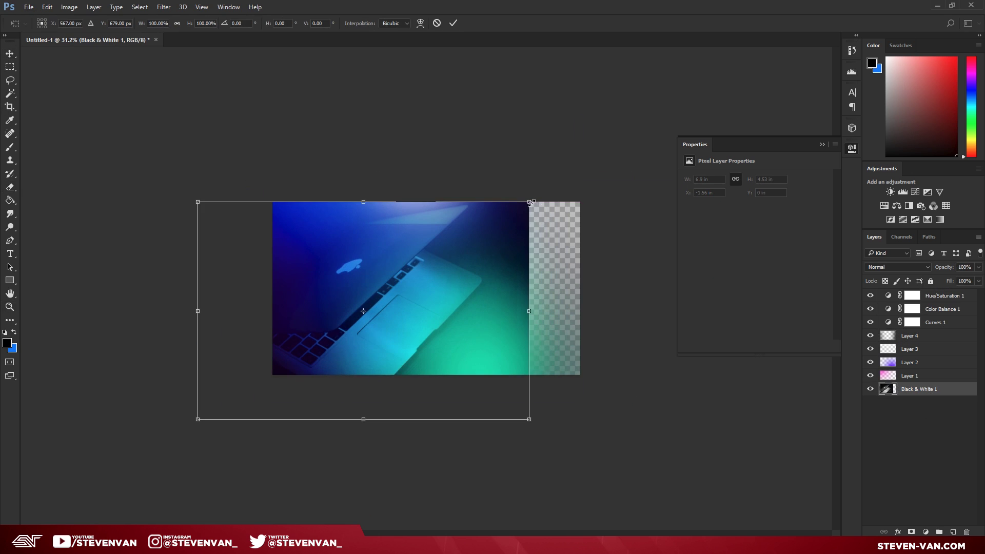
pyautogui.moveTo(529, 200); pyautogui.dragTo(800, 46)
pyautogui.moveTo(590, 131); pyautogui.dragTo(517, 250)
pyautogui.press('Return')
# Delete the MacBook photo layer and browse Unsplash's 'tech' results for a replacement.
pyautogui.scroll(3, 506, 226)
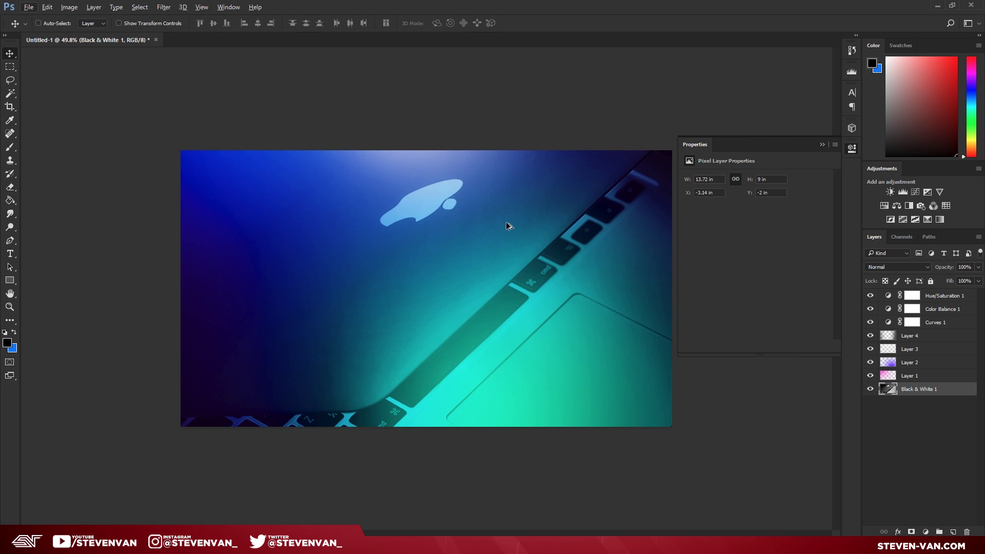
pyautogui.press('Delete')
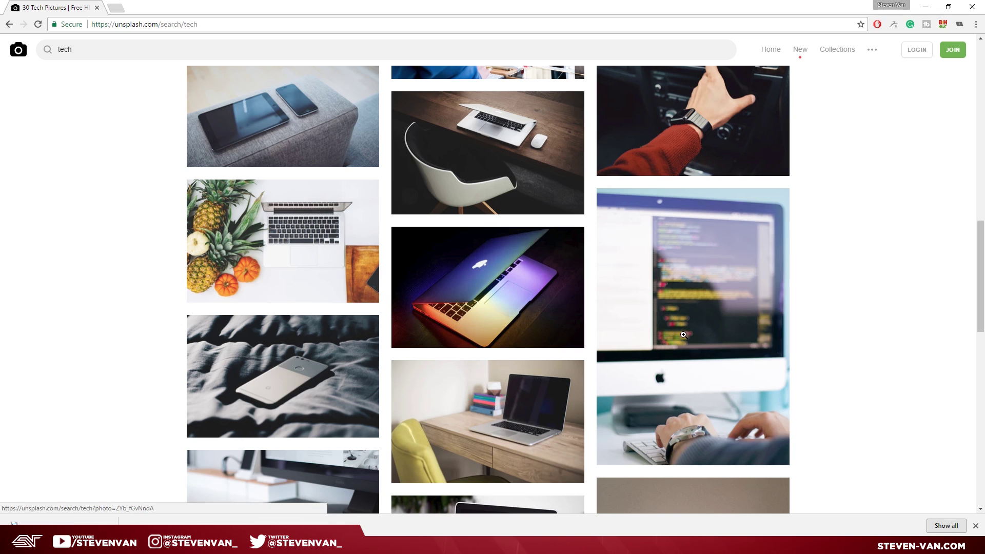
pyautogui.scroll(-10, 683, 334)
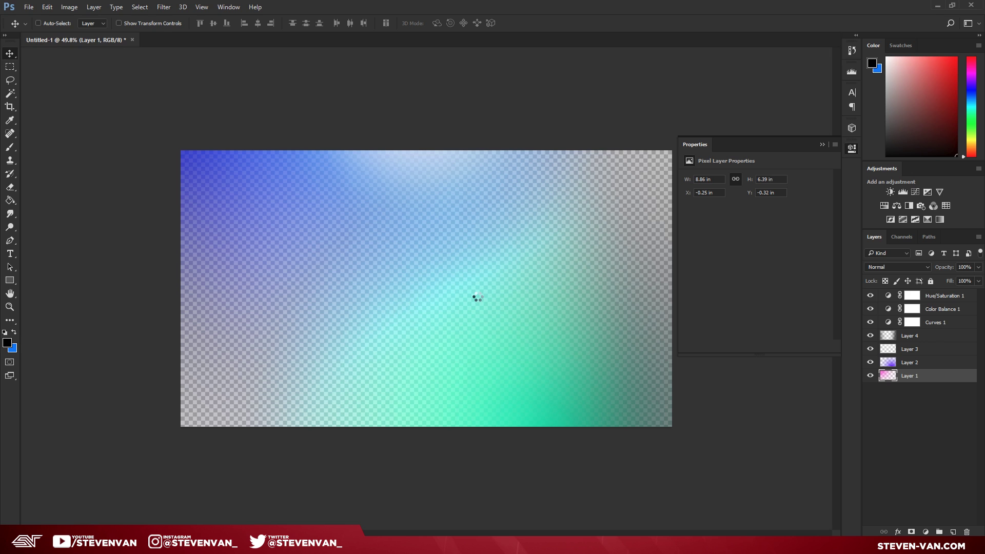
# Place the Apple Watch box photo enlarged to fill the canvas with the watch visible, below Layer 1.
pyautogui.moveTo(466, 294); pyautogui.dragTo(317, 293)
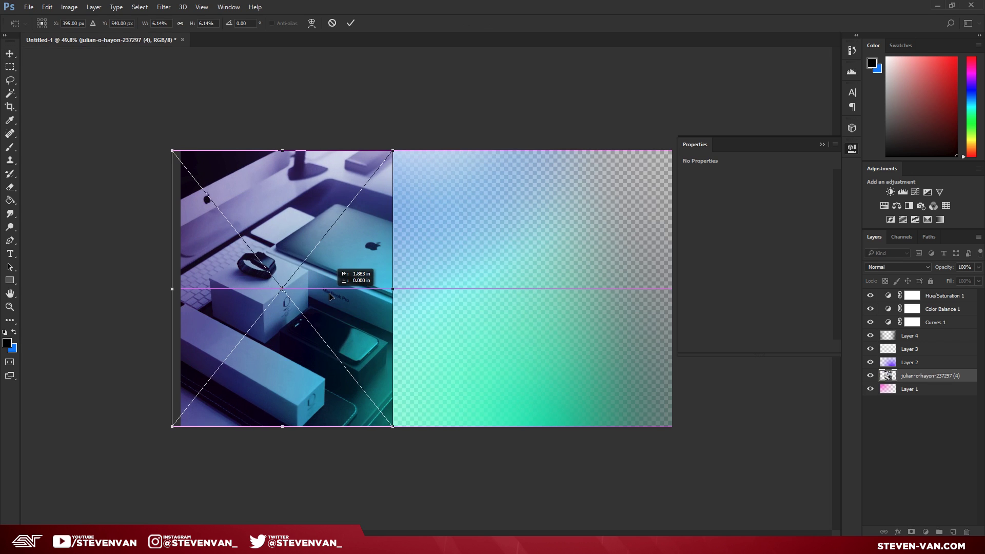
pyautogui.moveTo(397, 150); pyautogui.dragTo(898, 30)
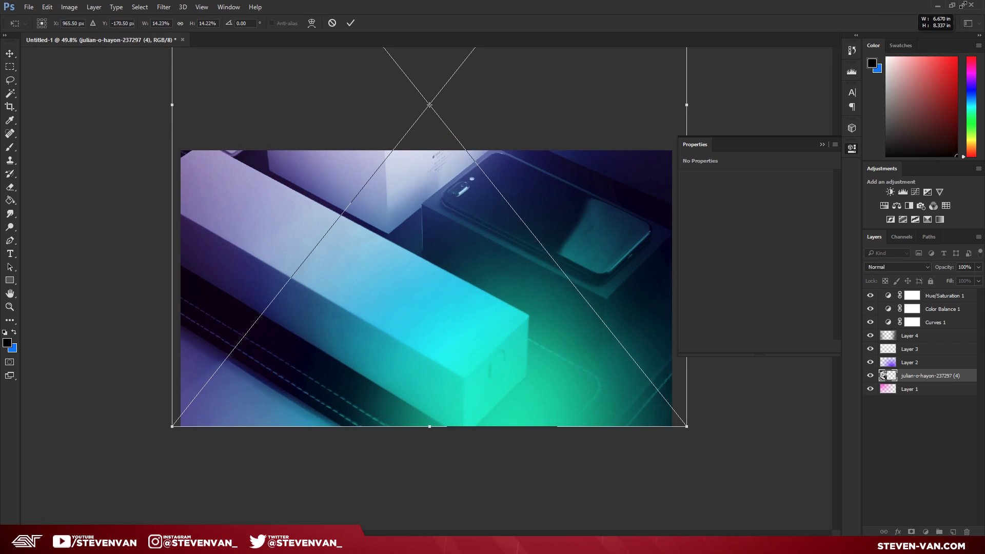
pyautogui.moveTo(615, 213); pyautogui.dragTo(623, 354)
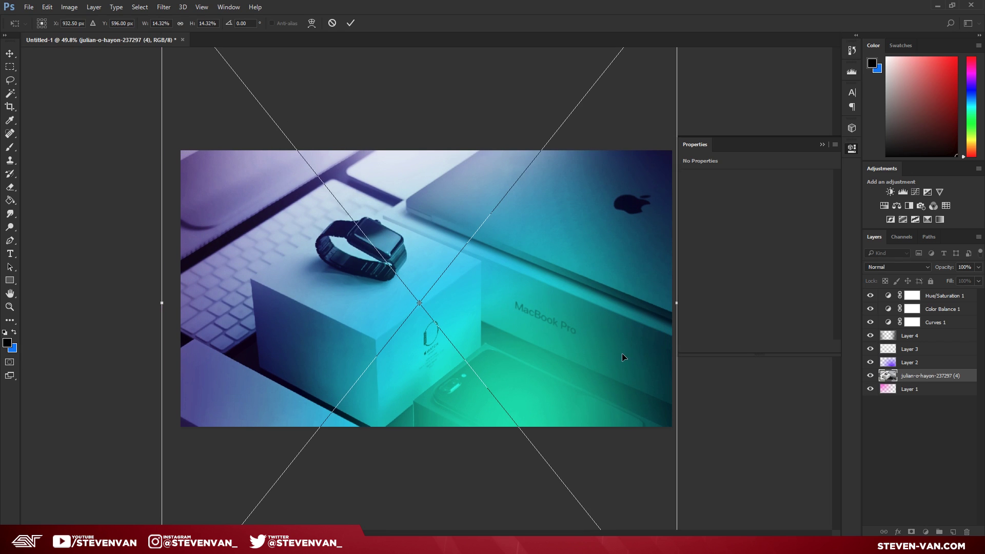
pyautogui.press('Return')
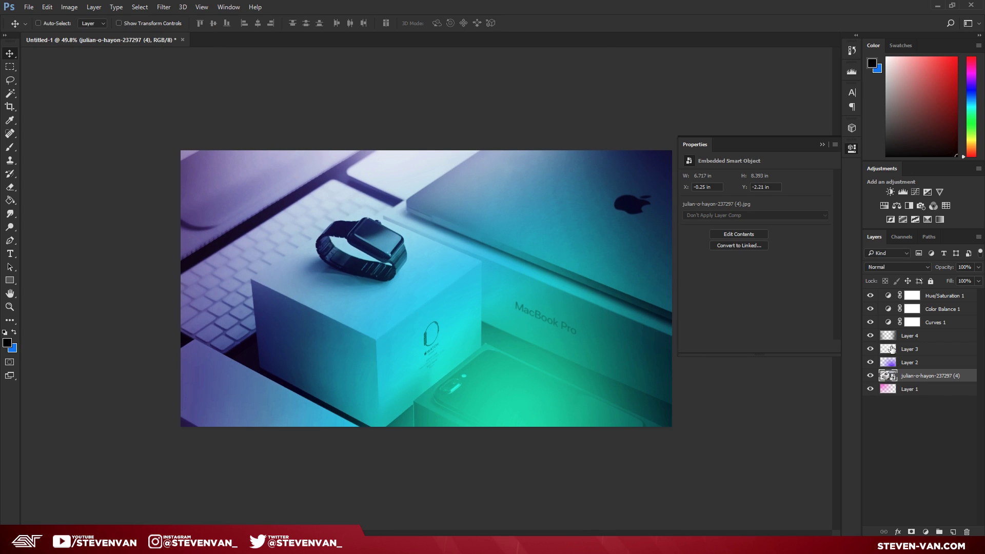
pyautogui.moveTo(910, 389); pyautogui.dragTo(909, 408)
# Add a new bottom layer, Layer 5, filled with black beneath the watch photo.
pyautogui.hotkey('ctrl', 'shift', 'alt', 'n')
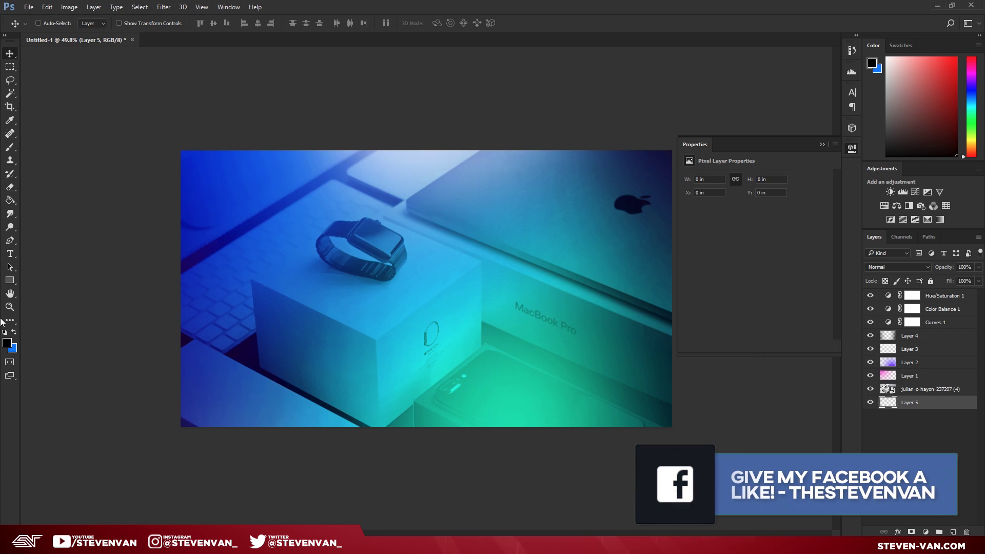
pyautogui.hotkey('alt', 'BackSpace')
pyautogui.click(869, 389)
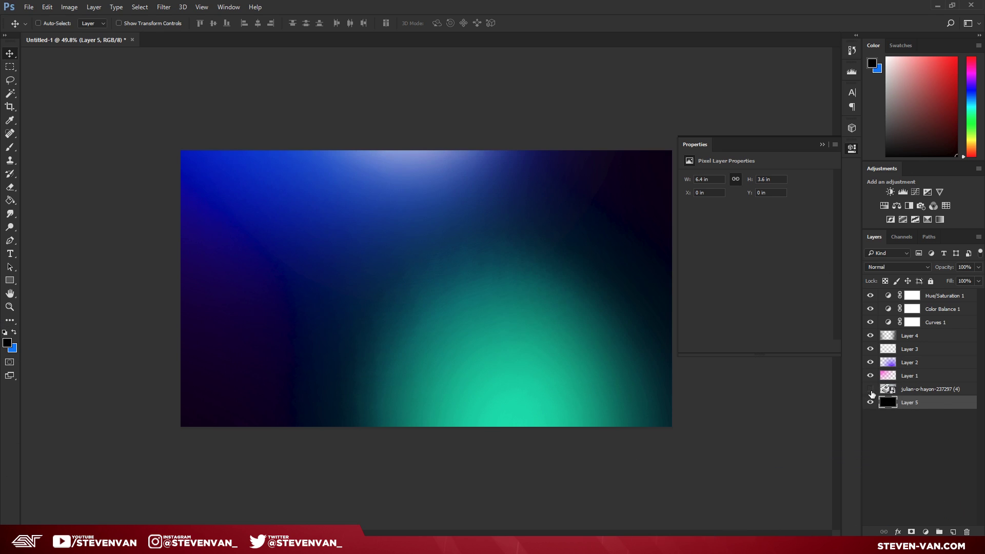
pyautogui.click(15, 334)
pyautogui.hotkey('alt', 'BackSpace')
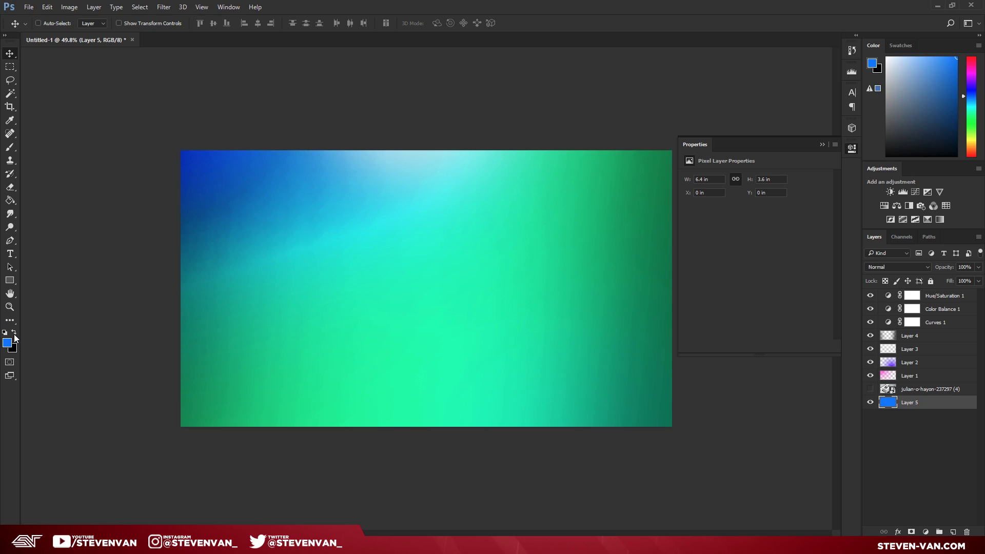
pyautogui.hotkey('ctrl', 'BackSpace')
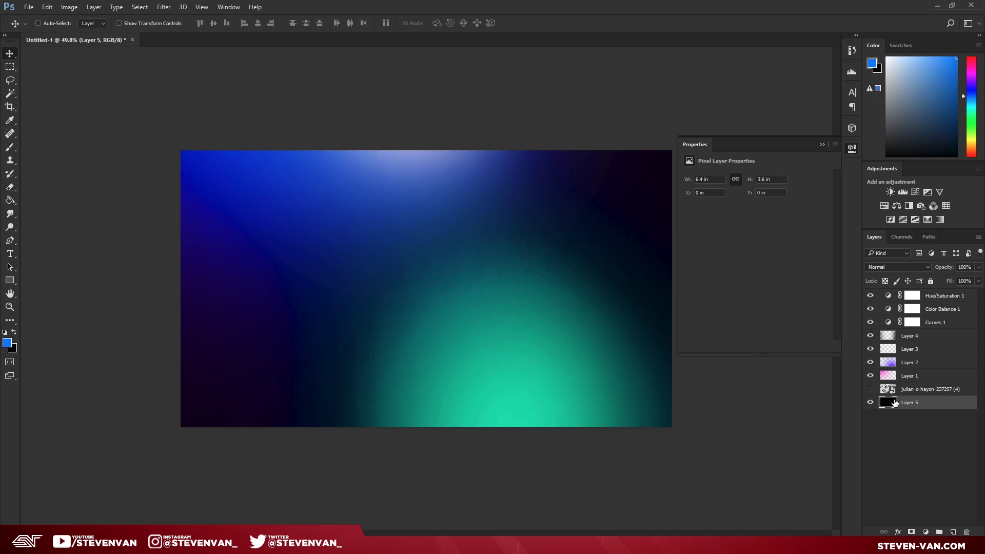
pyautogui.click(869, 388)
# Lower the watch photo layer's opacity to 52%.
pyautogui.click(917, 389)
pyautogui.click(978, 267)
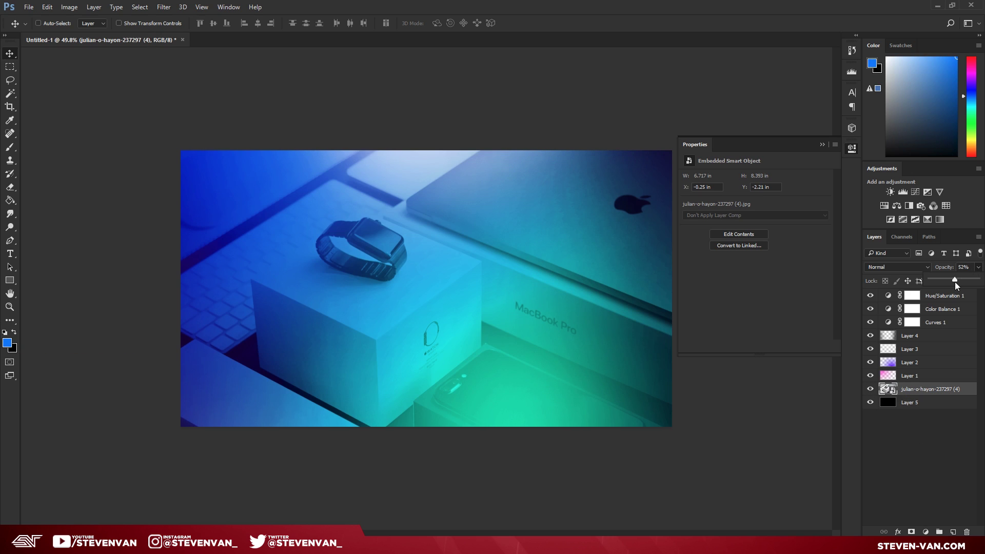
pyautogui.moveTo(954, 282)
pyautogui.mouseDown()
pyautogui.moveTo(942, 283)
pyautogui.moveTo(963, 281)
pyautogui.mouseUp()
# Select Layer 2 and drag its gradient glow left and down over the photo.
pyautogui.click(909, 362)
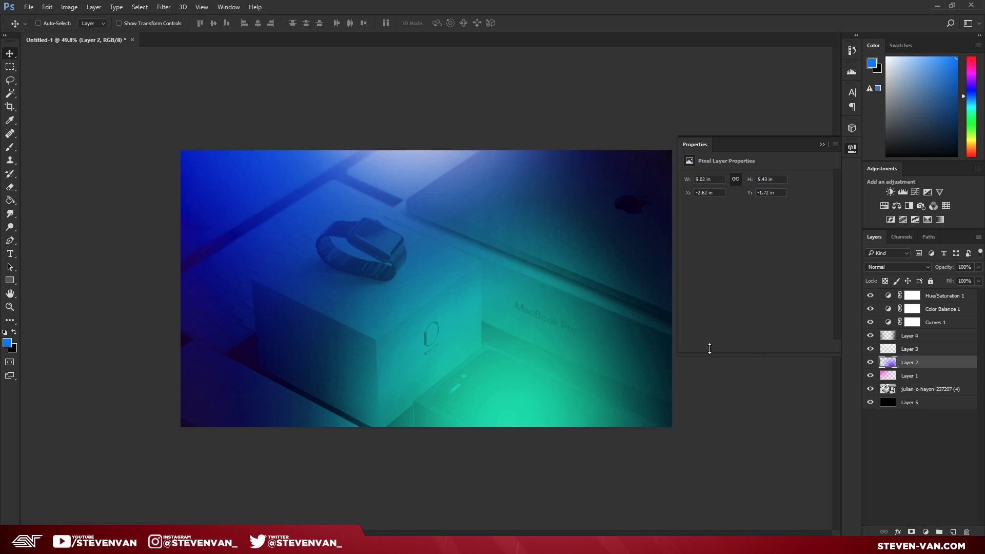
pyautogui.scroll(2, 300, 240)
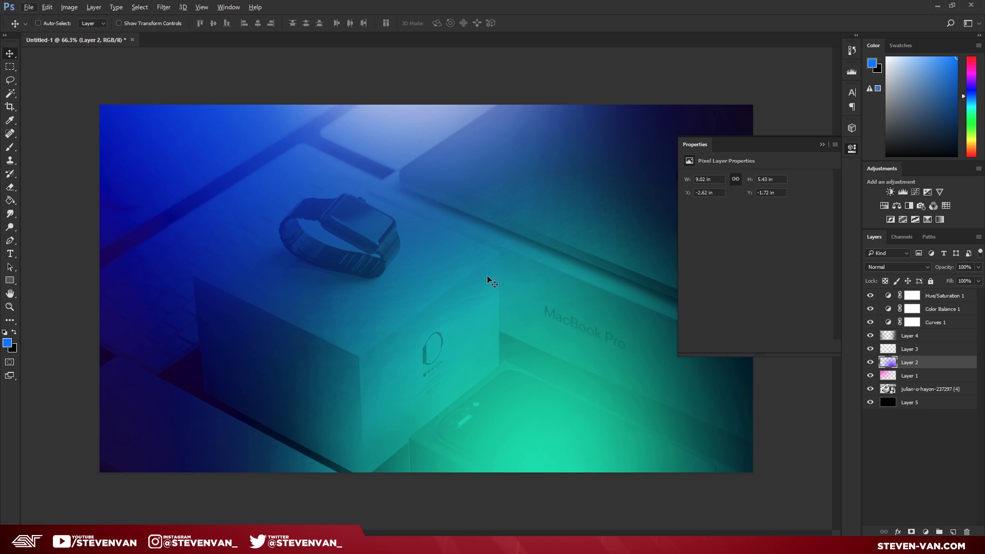
pyautogui.click(822, 144)
pyautogui.scroll(-1, 621, 297)
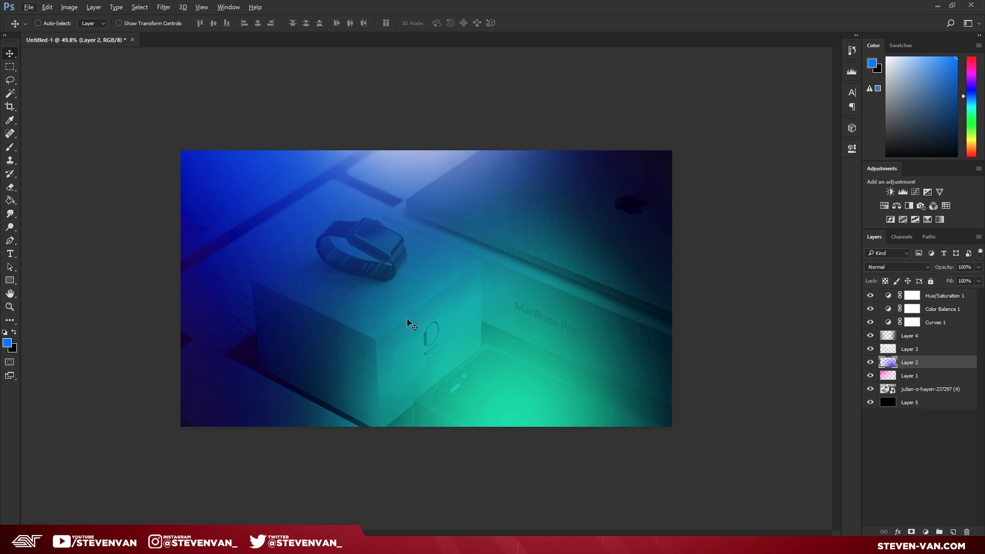
pyautogui.scroll(-1, 436, 376)
pyautogui.moveTo(495, 254); pyautogui.dragTo(385, 273)
# Enlarge the Layer 2 glow to about 153% and nudge it down and right.
pyautogui.hotkey('ctrl', 't')
pyautogui.moveTo(601, 136); pyautogui.dragTo(545, 183)
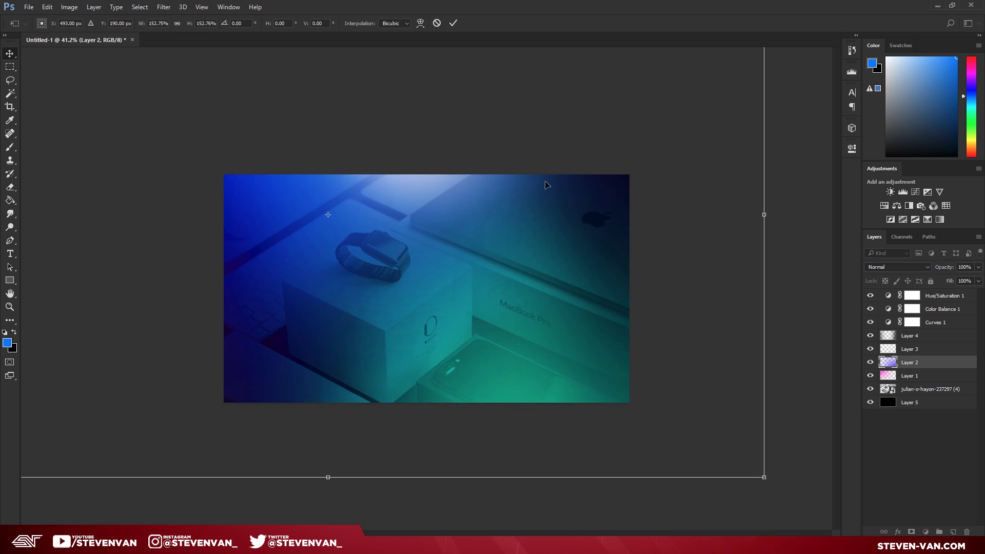
pyautogui.press('Return')
pyautogui.moveTo(481, 255); pyautogui.dragTo(530, 257)
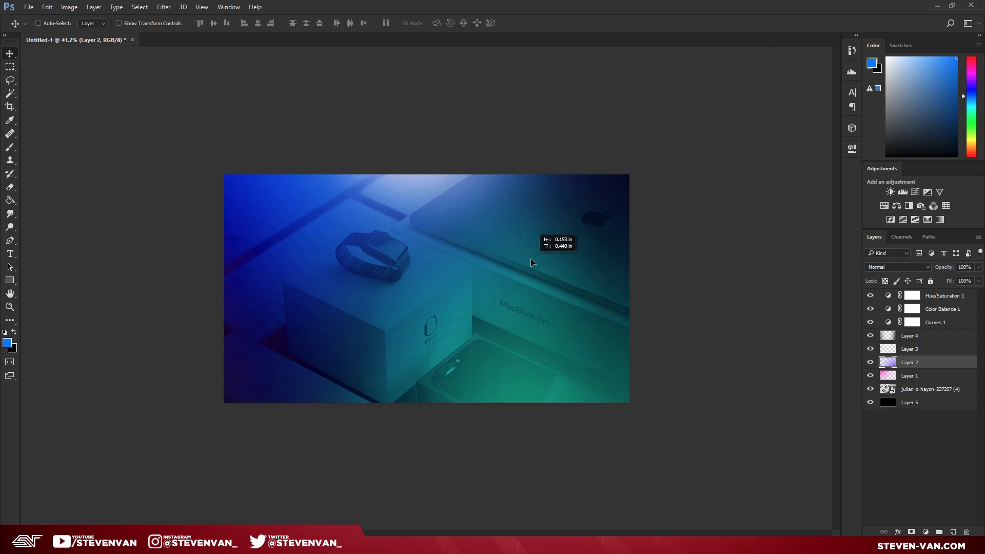
pyautogui.scroll(-3, 523, 277)
pyautogui.scroll(2, 513, 293)
pyautogui.scroll(2, 513, 296)
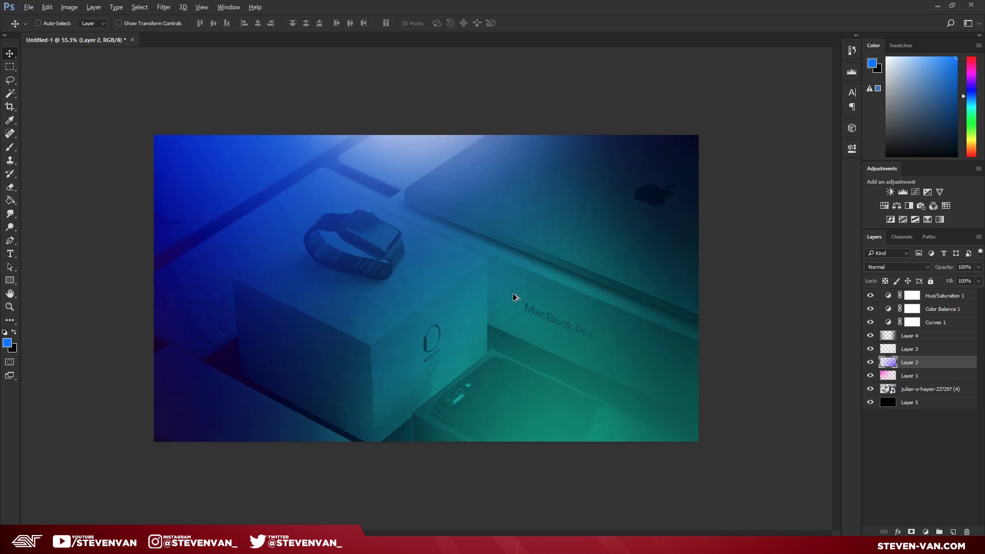
pyautogui.scroll(-2, 512, 296)
pyautogui.scroll(2, 513, 297)
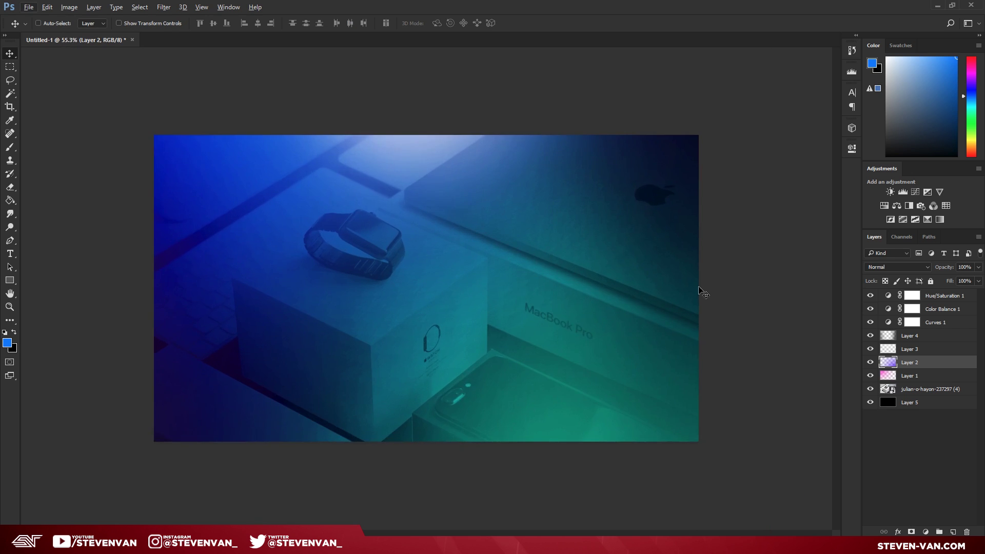
# Clip a Hue/Saturation adjustment to Layer 2 and shift its hue to -22.
pyautogui.click(884, 206)
pyautogui.click(762, 345)
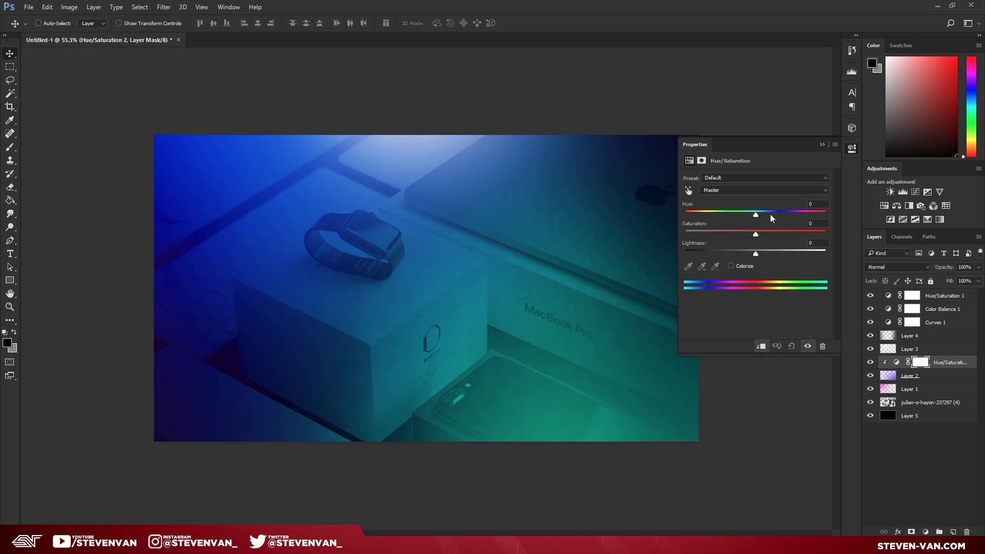
pyautogui.moveTo(771, 215); pyautogui.dragTo(739, 222)
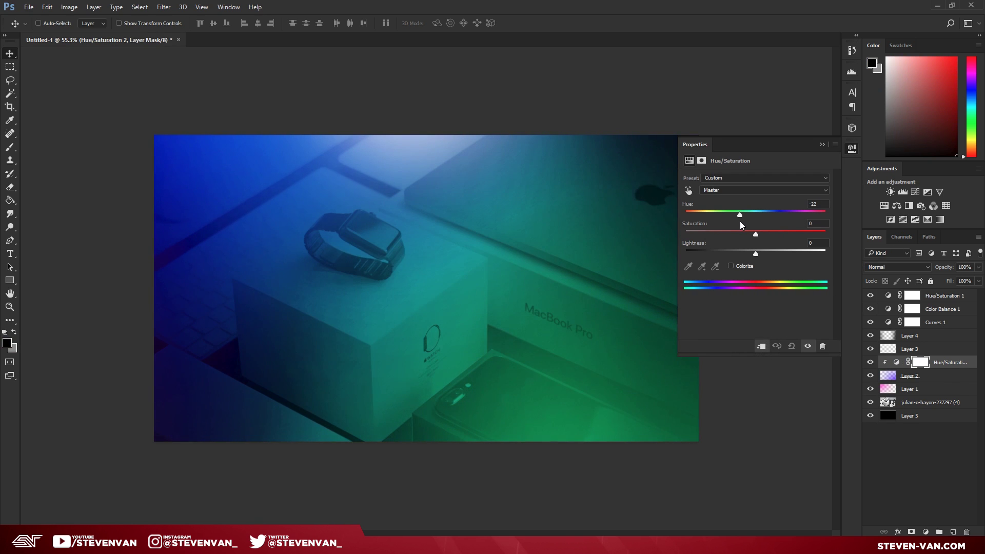
pyautogui.scroll(-1, 502, 373)
pyautogui.scroll(1, 503, 373)
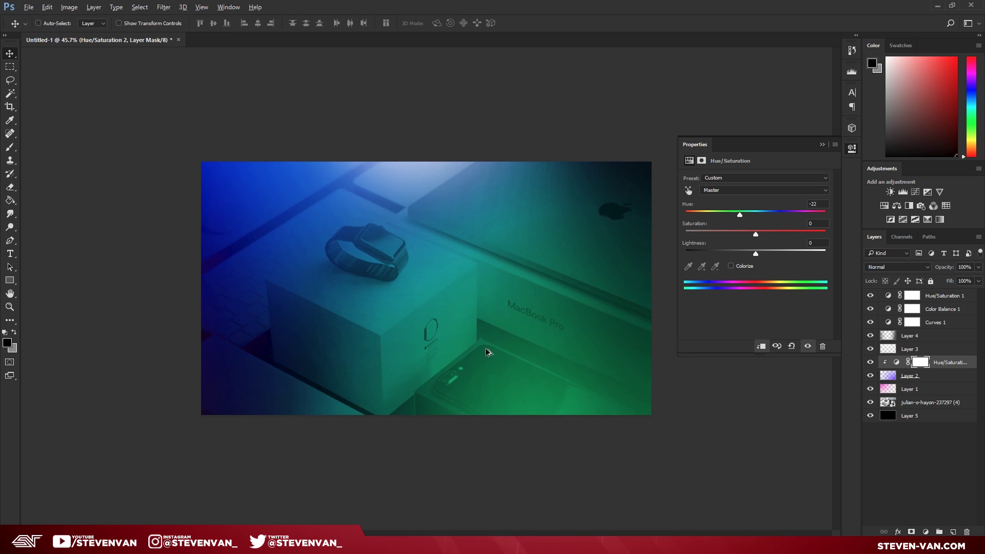
# Discard an extra Hue/Saturation layer and lower the product photo's opacity to 20%.
pyautogui.click(884, 206)
pyautogui.click(762, 346)
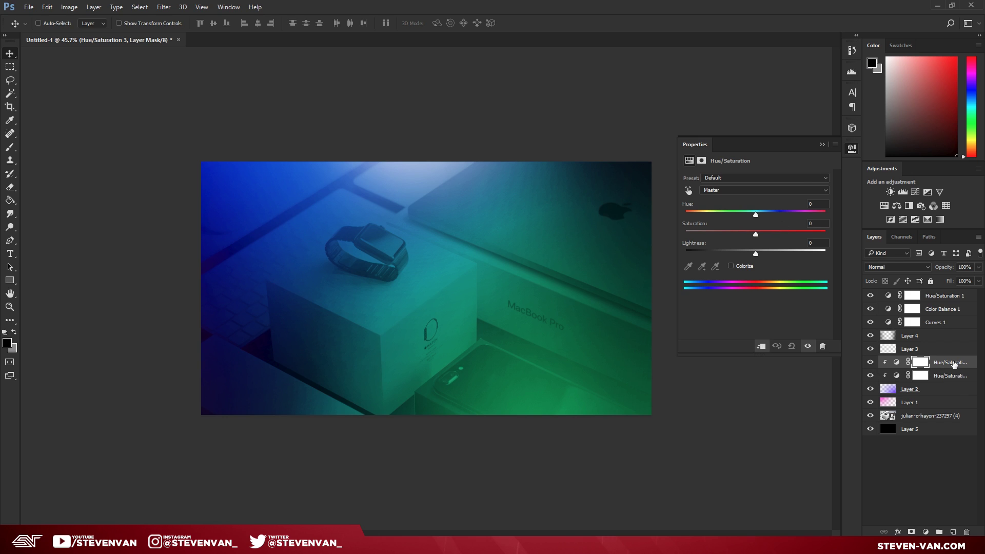
pyautogui.press('Delete')
pyautogui.click(818, 144)
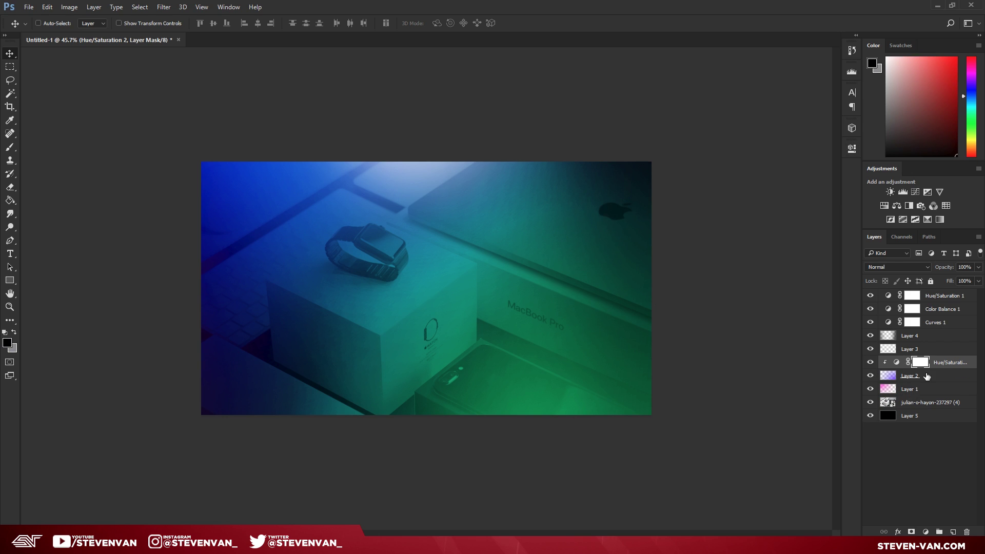
pyautogui.click(923, 402)
pyautogui.moveTo(977, 267); pyautogui.dragTo(956, 278)
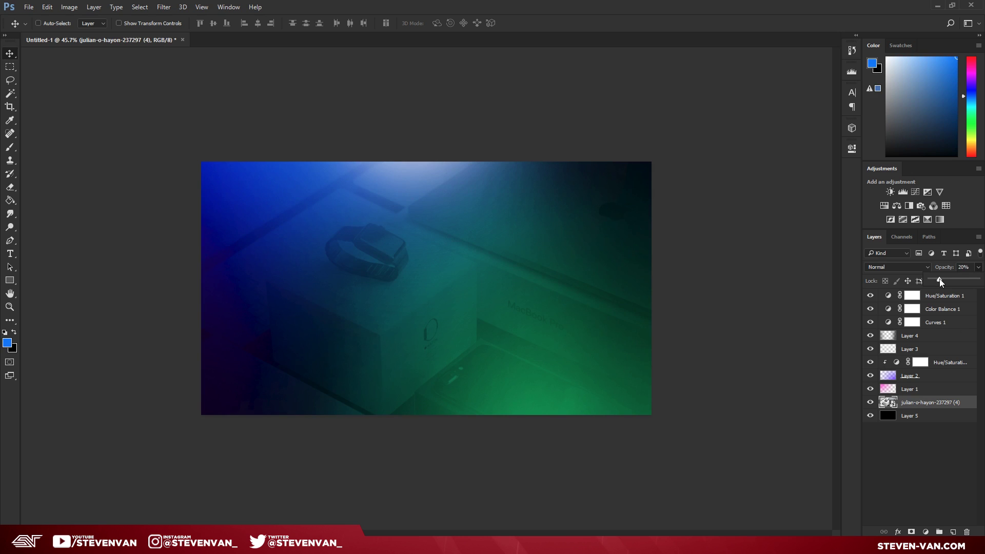
# Add a Curves 2 adjustment with a raised midpoint to brighten the image, plus empty Layer 6 on top.
pyautogui.click(943, 297)
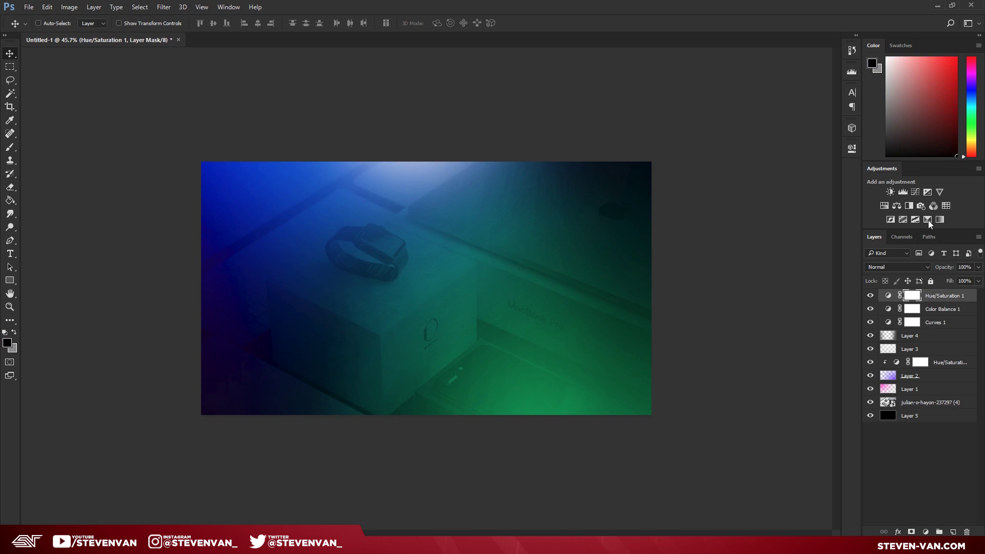
pyautogui.click(915, 192)
pyautogui.click(763, 261)
pyautogui.moveTo(764, 261); pyautogui.dragTo(782, 222)
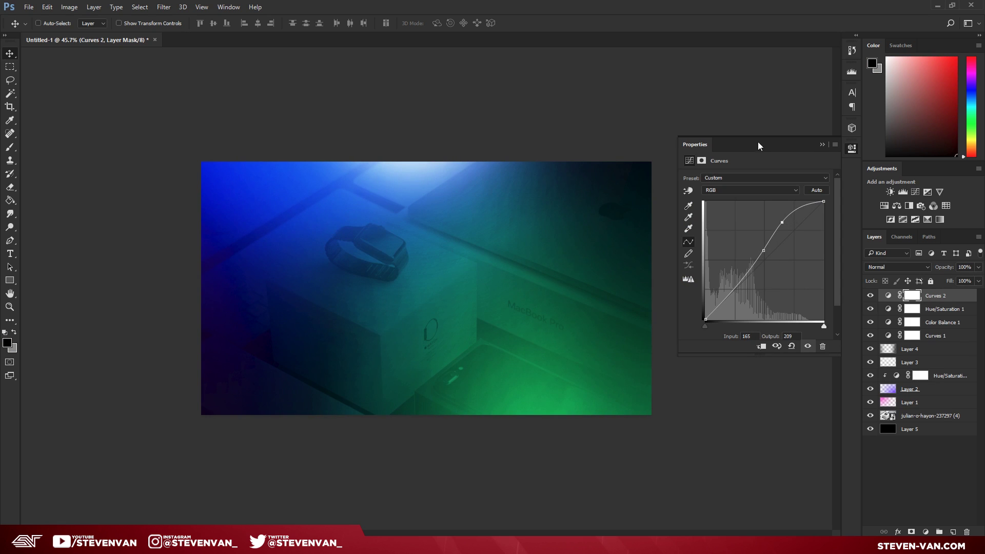
pyautogui.click(822, 144)
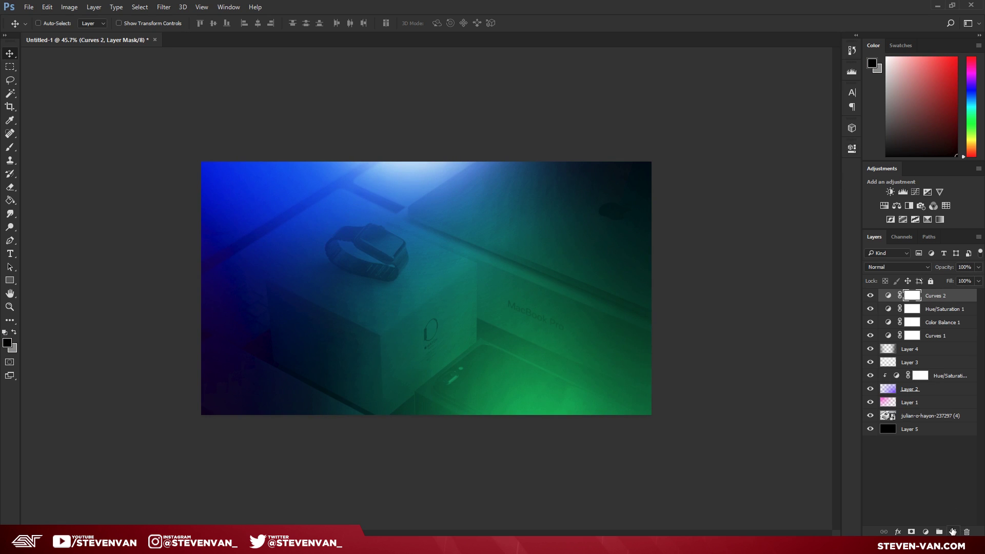
pyautogui.click(952, 531)
pyautogui.hotkey('ctrl', '+')
pyautogui.hotkey('ctrl', '+')
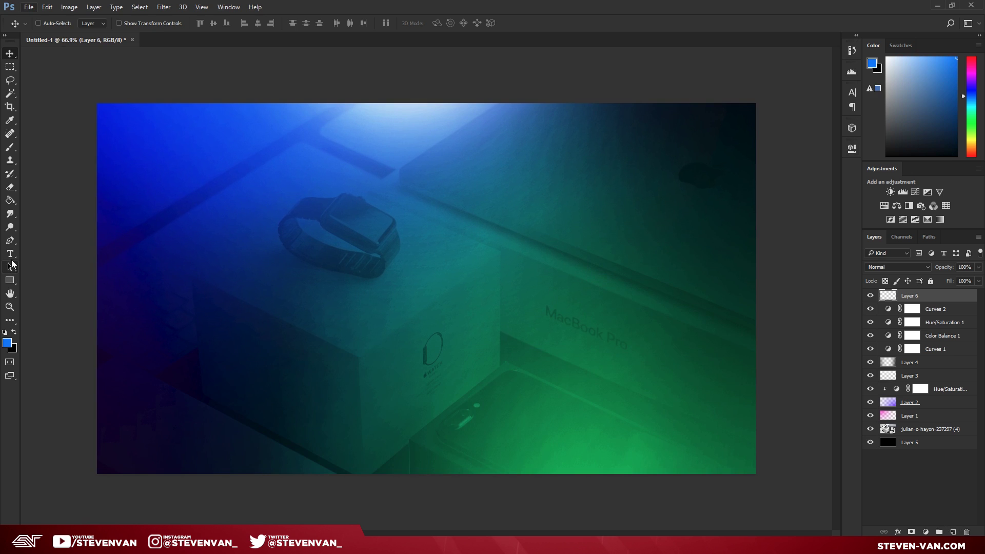
# Set the foreground to white and type 'APPLE WATCH' as a title near the canvas centre.
pyautogui.click(7, 342)
pyautogui.moveTo(276, 262); pyautogui.dragTo(163, 161)
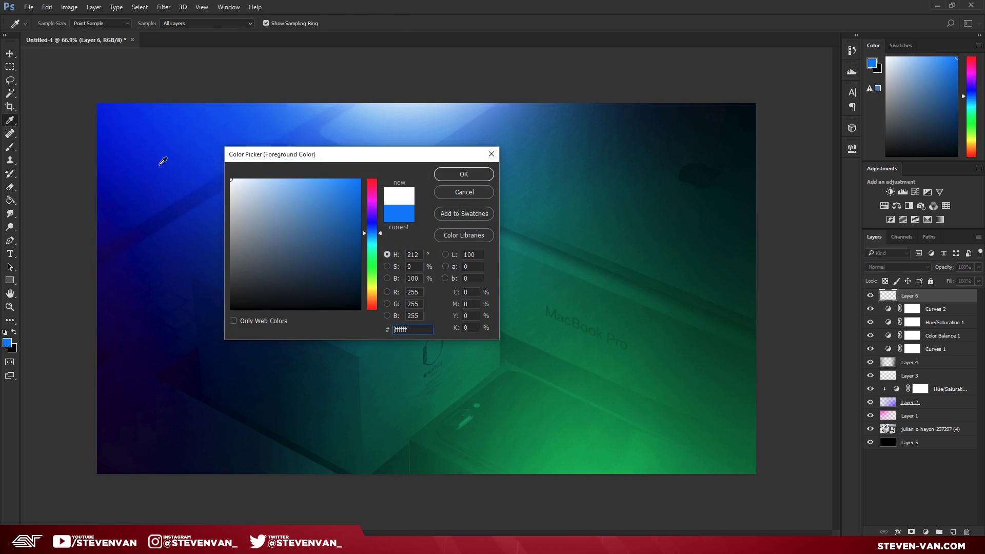
pyautogui.press('Return')
pyautogui.press('t')
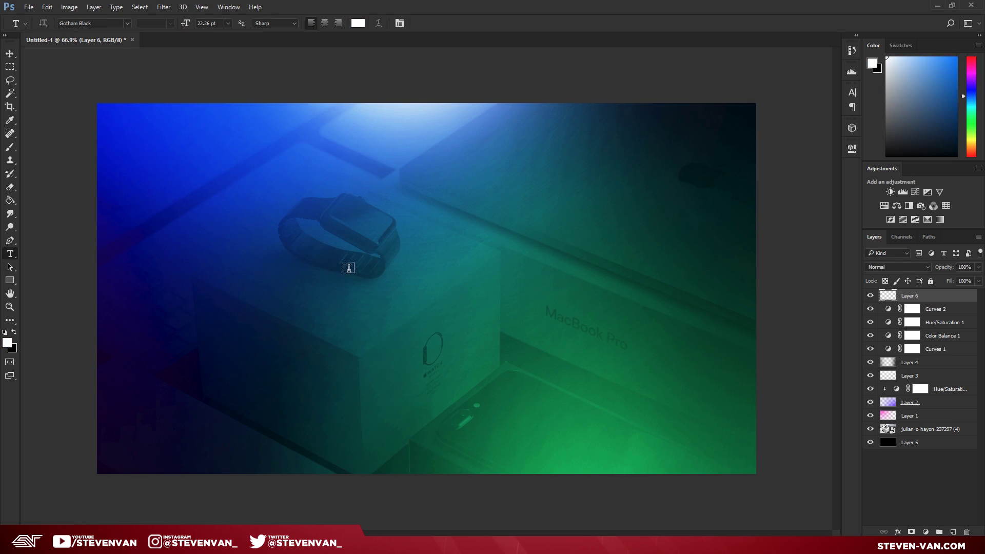
pyautogui.click(339, 263)
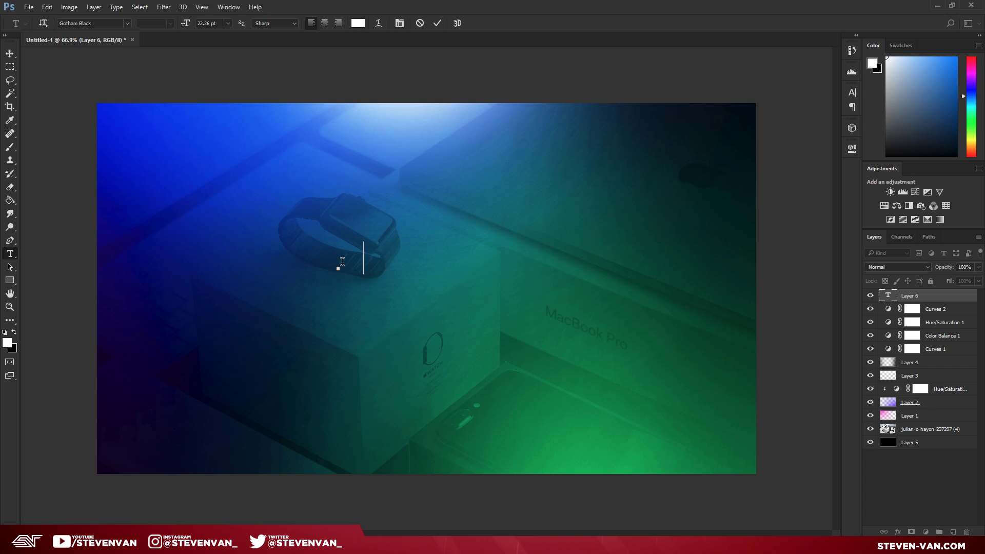
pyautogui.write('APPLE WATCH')
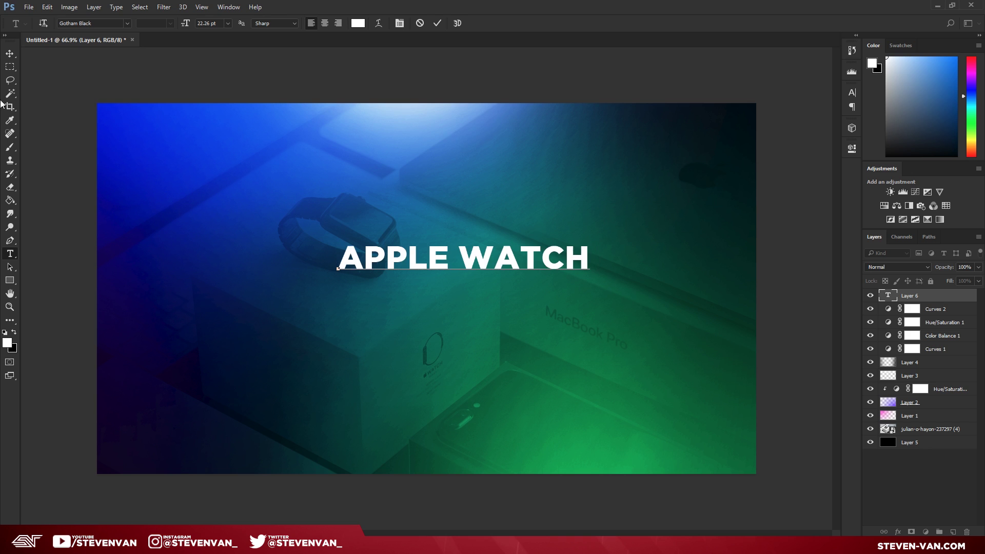
pyautogui.moveTo(307, 163); pyautogui.dragTo(295, 190)
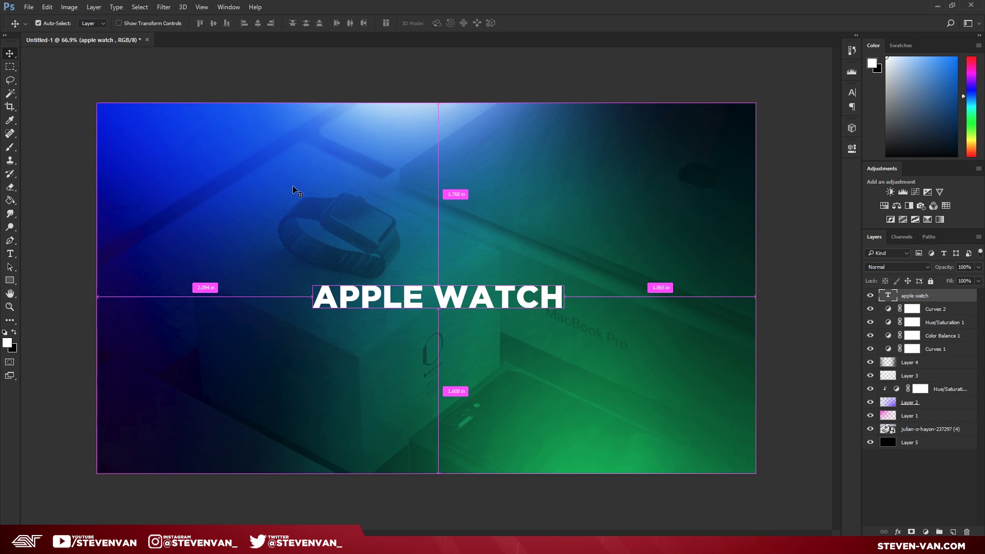
# Turn off Auto-Select and centre the APPLE WATCH title horizontally against a full-canvas selection.
pyautogui.hotkey('ctrl', 'a')
pyautogui.click(38, 23)
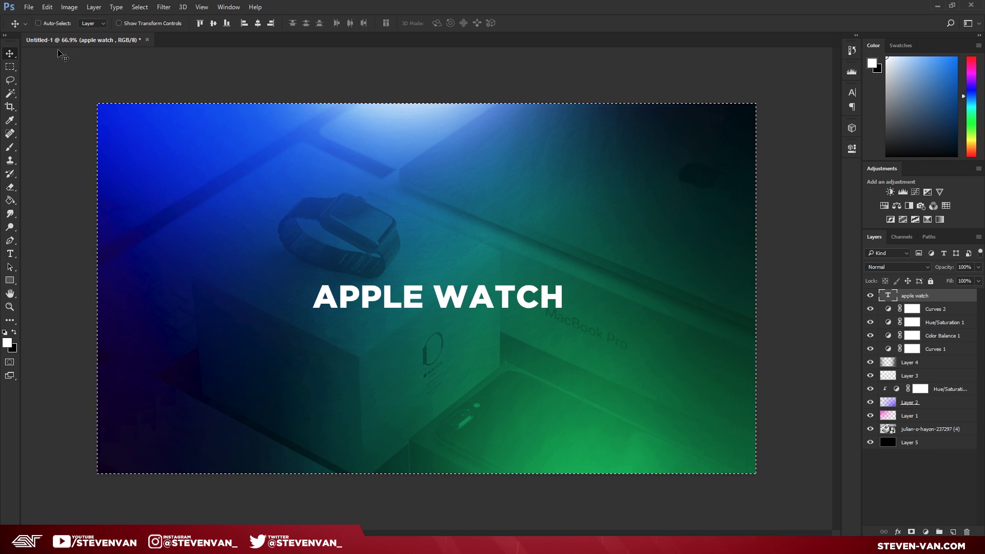
pyautogui.click(254, 23)
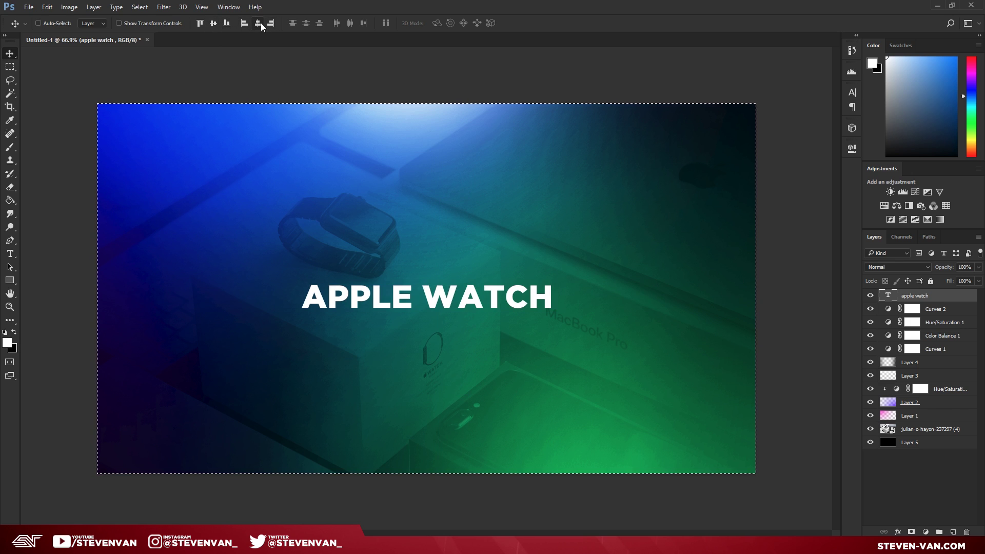
pyautogui.click(258, 22)
pyautogui.hotkey('ctrl', 'd')
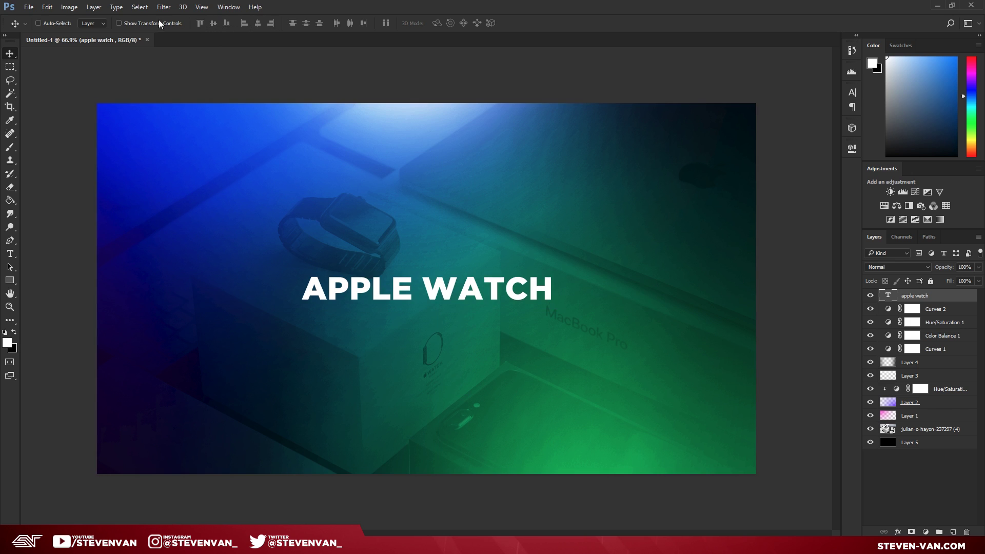
# Align the title's vertical centre to the canvas via Layer > Align Layers to Selection.
pyautogui.hotkey('ctrl', 'a')
pyautogui.click(94, 7)
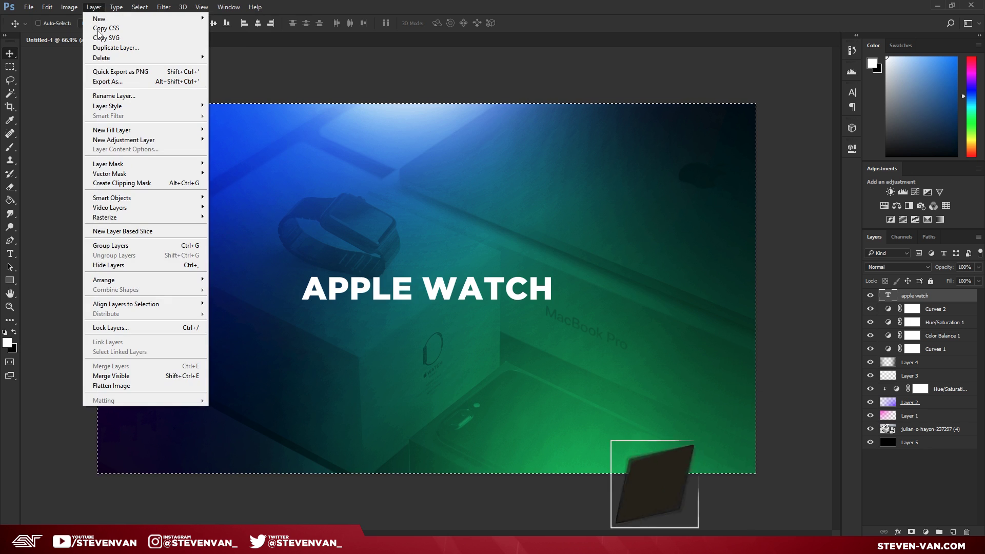
pyautogui.moveTo(140, 305)
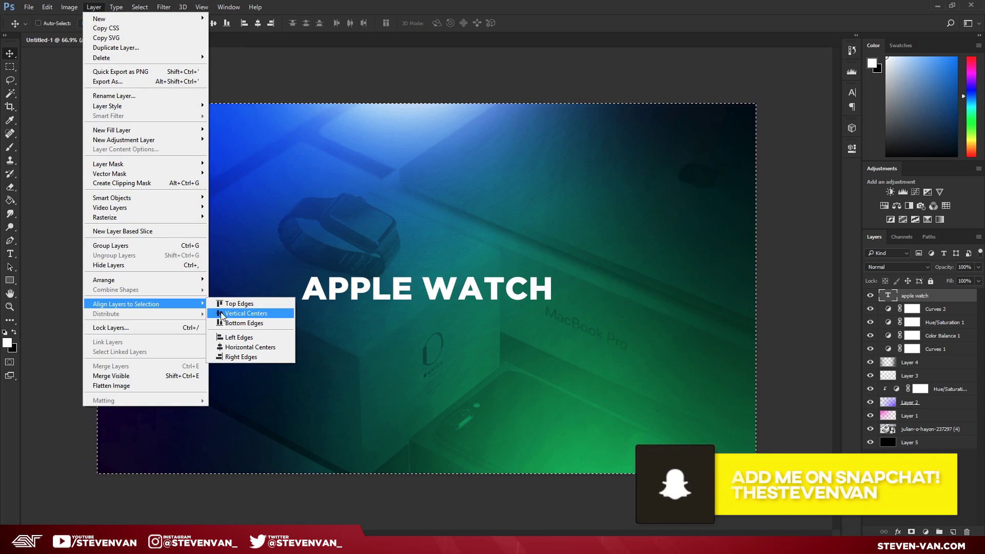
pyautogui.click(401, 228)
pyautogui.scroll(3, 401, 238)
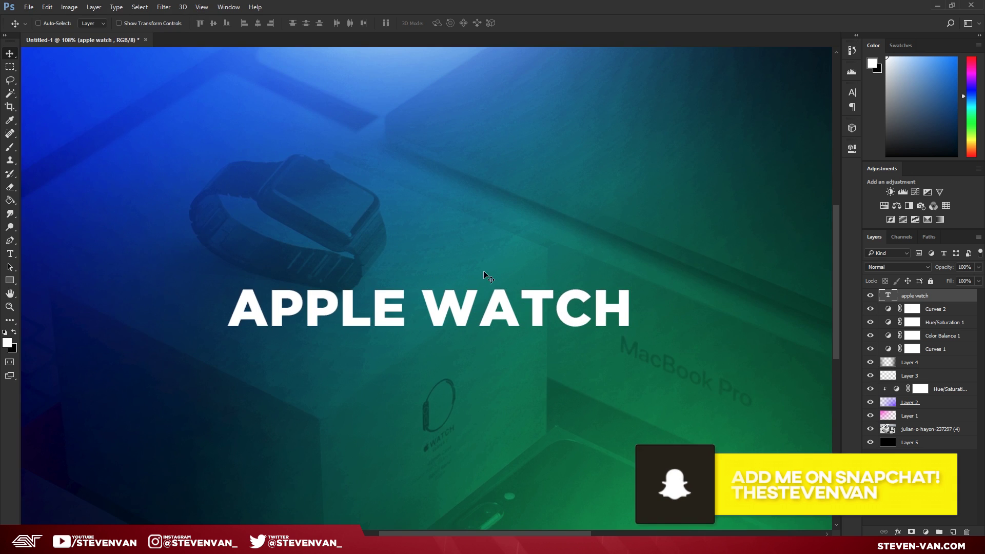
pyautogui.scroll(-3, 565, 273)
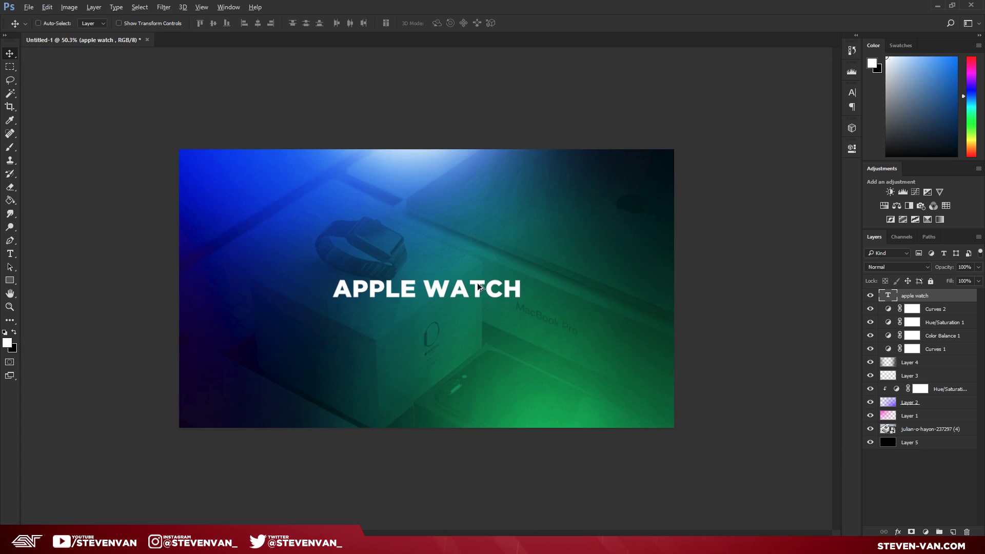
pyautogui.scroll(1, 477, 286)
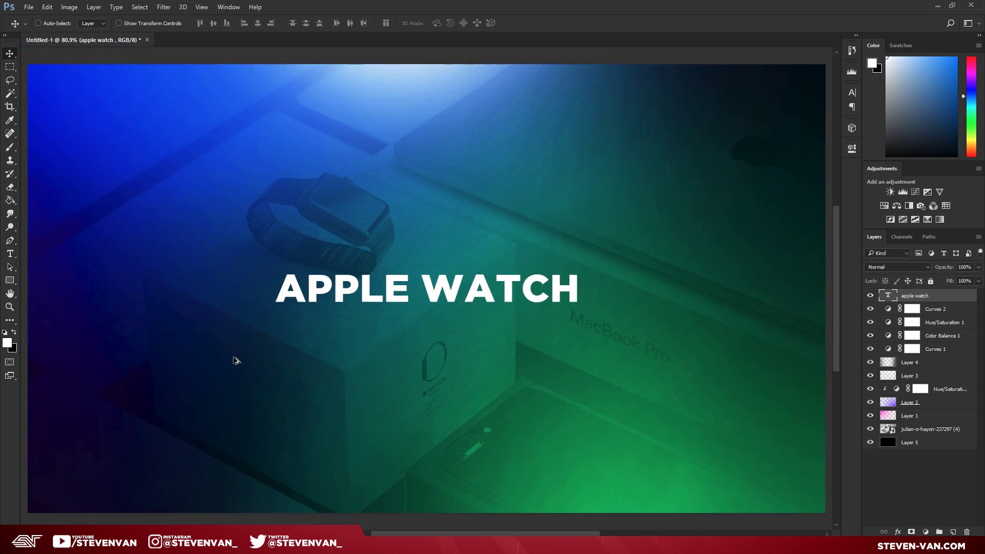
pyautogui.scroll(-2, 358, 297)
# Type 'REVIEW & UNBOXING' in white above the title and begin Free Transform on it.
pyautogui.scroll(2, 450, 302)
pyautogui.scroll(-2, 342, 302)
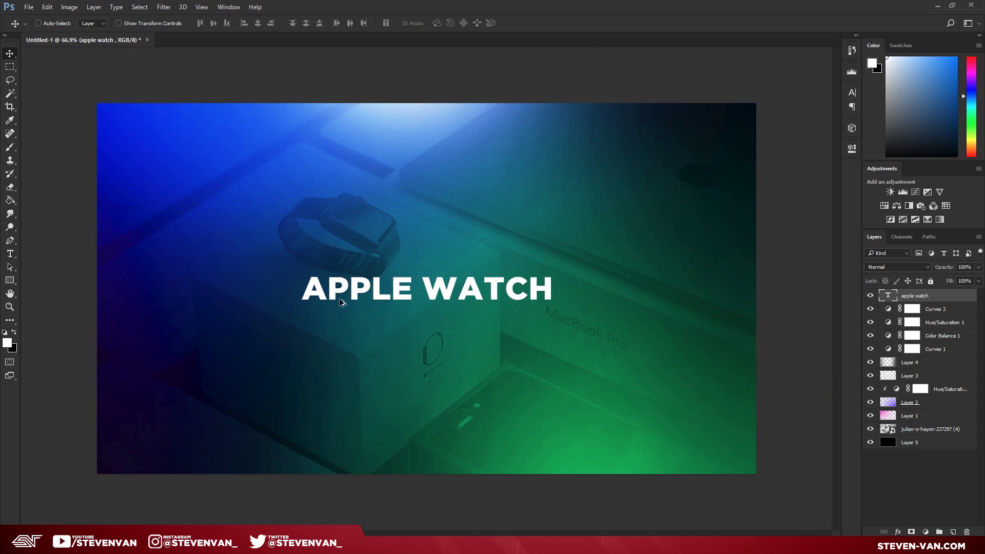
pyautogui.click(10, 253)
pyautogui.click(456, 240)
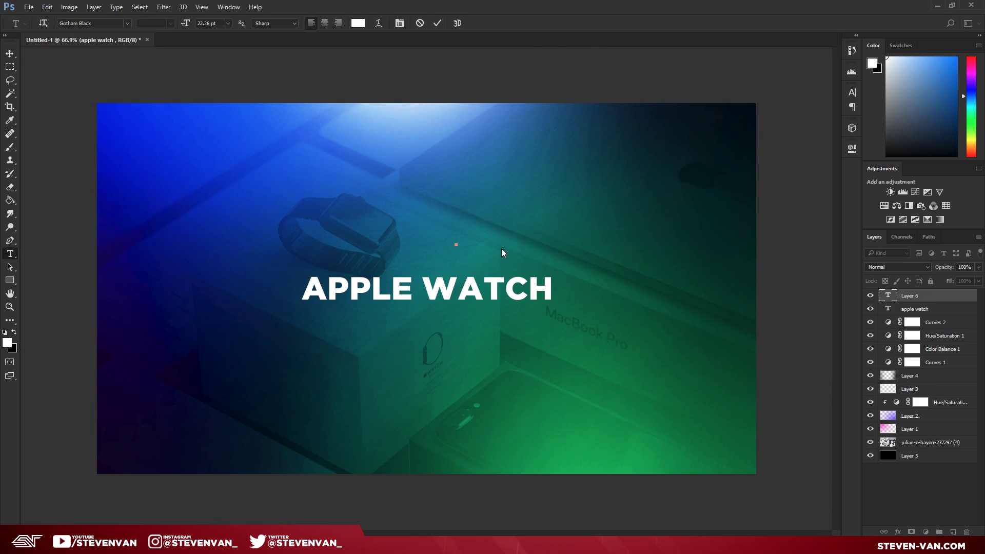
pyautogui.write('REVI')
pyautogui.press('BackSpace')
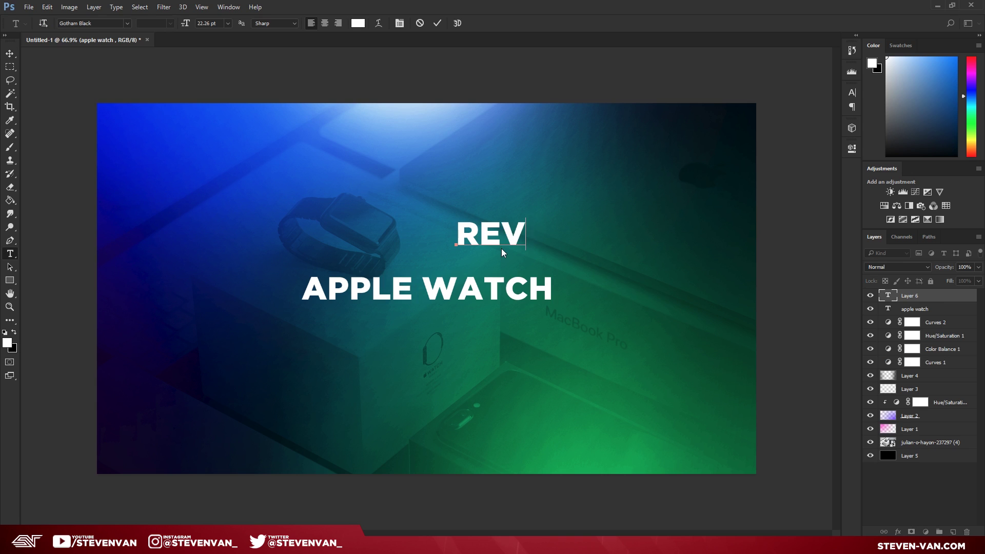
pyautogui.write('IEW & ')
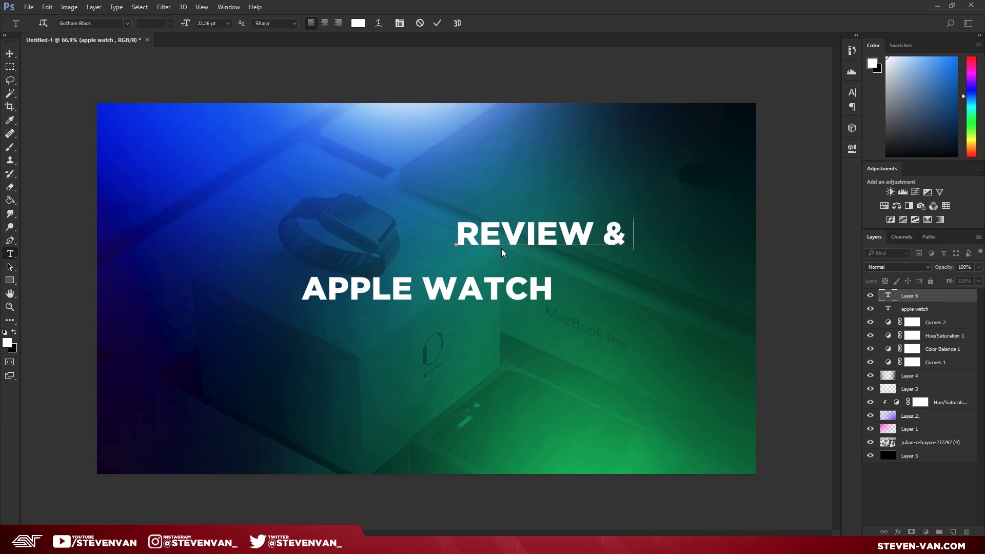
pyautogui.write('UNBOXING')
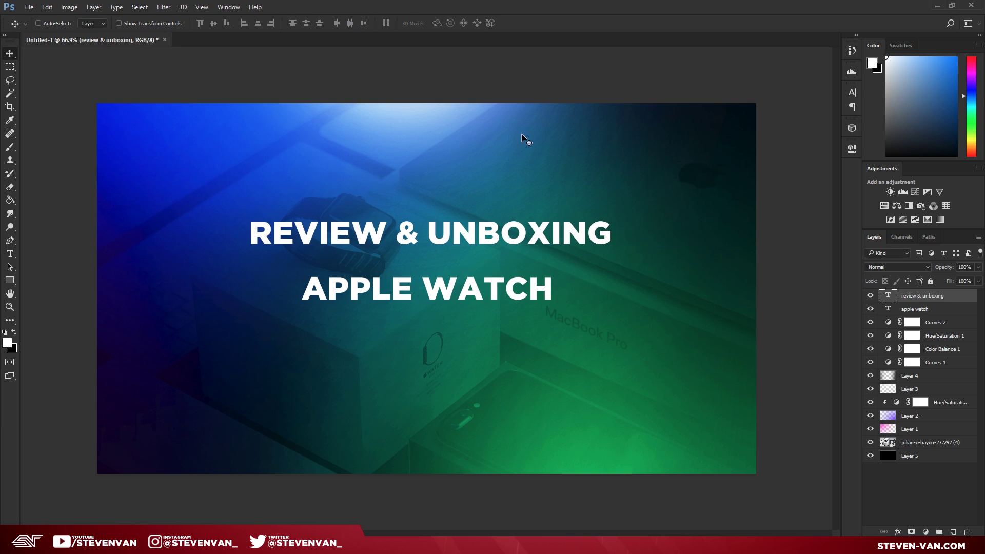
pyautogui.hotkey('ctrl', 't')
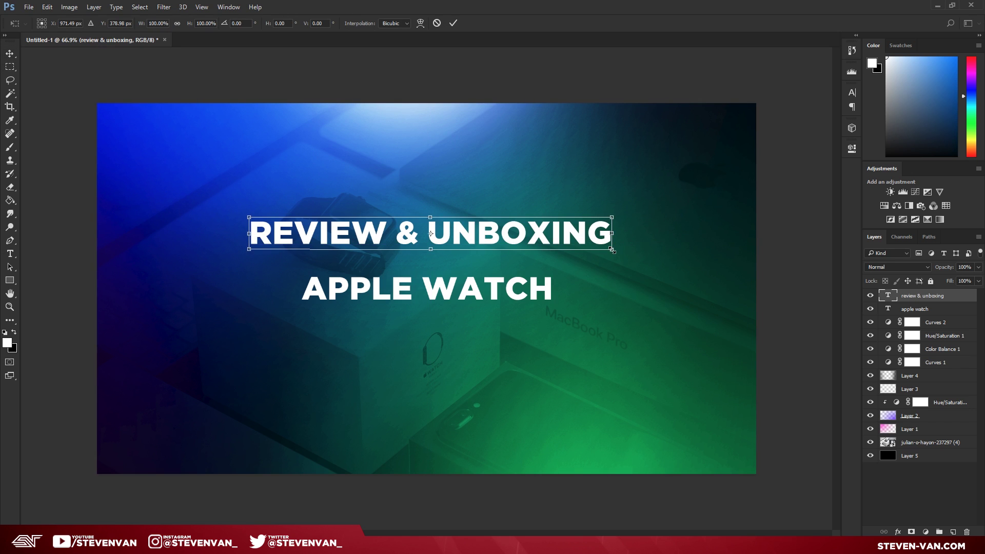
# Shrink the REVIEW & UNBOXING subtitle with Free Transform.
pyautogui.moveTo(612, 250); pyautogui.dragTo(476, 332)
pyautogui.press('Return')
pyautogui.scroll(2, 308, 218)
pyautogui.scroll(3, 474, 333)
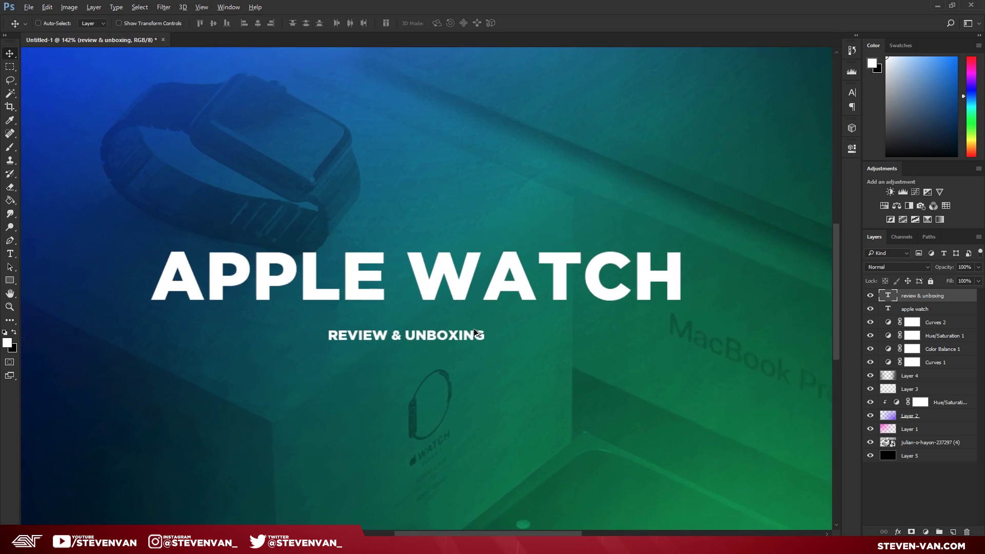
pyautogui.scroll(2, 474, 333)
# Set the subtitle's tracking to 880 in the Character panel.
pyautogui.press('t')
pyautogui.click(406, 340)
pyautogui.hotkey('ctrl', 'a')
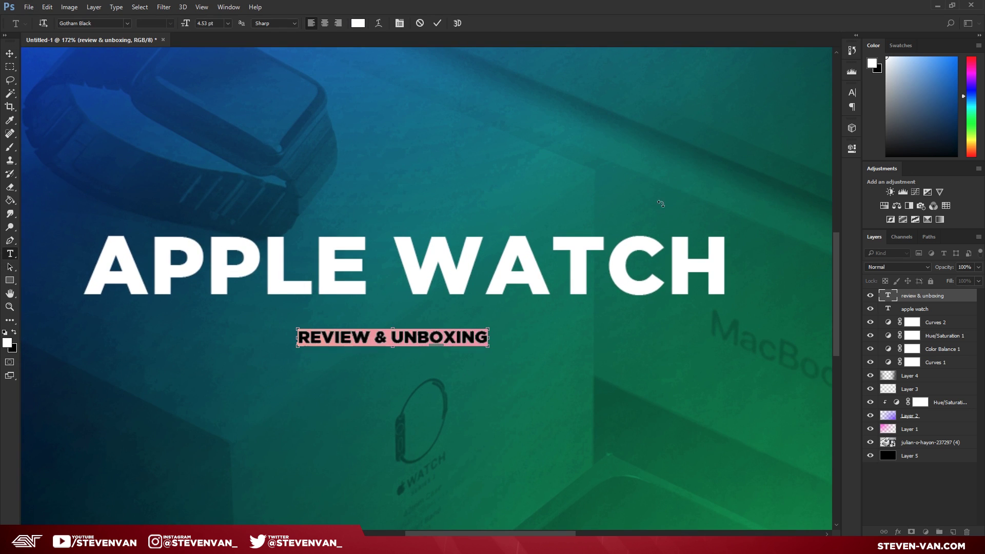
pyautogui.click(852, 92)
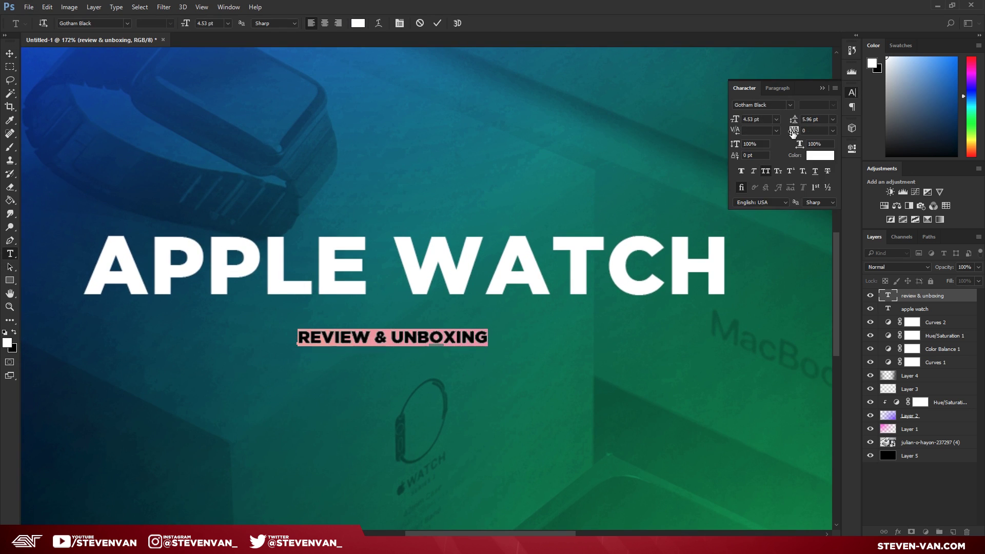
pyautogui.moveTo(792, 134); pyautogui.dragTo(815, 133)
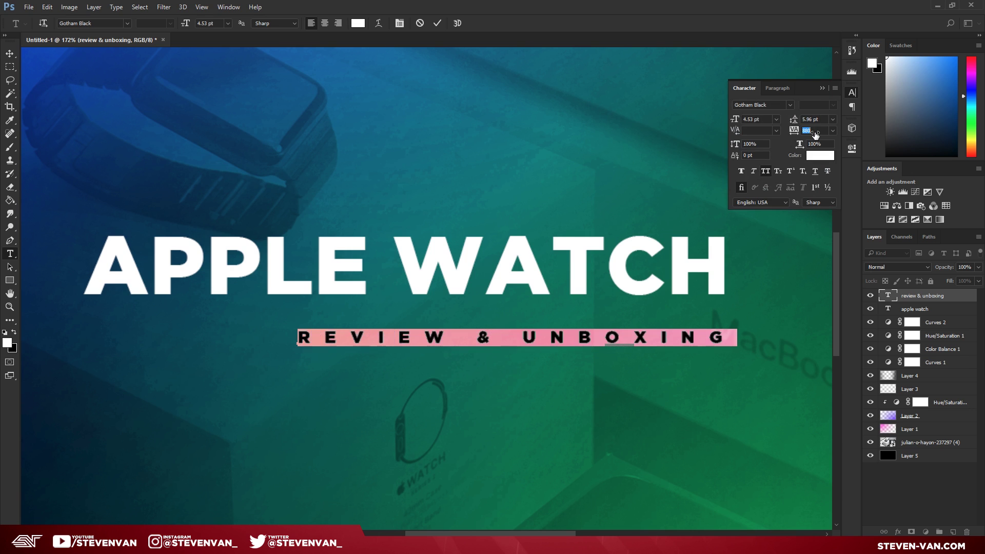
pyautogui.click(10, 53)
# Move the subtitle and align it against a full-canvas selection.
pyautogui.scroll(-3, 322, 296)
pyautogui.moveTo(368, 281); pyautogui.dragTo(336, 257)
pyautogui.scroll(-1, 322, 226)
pyautogui.scroll(-1, 322, 227)
pyautogui.hotkey('ctrl', 'a')
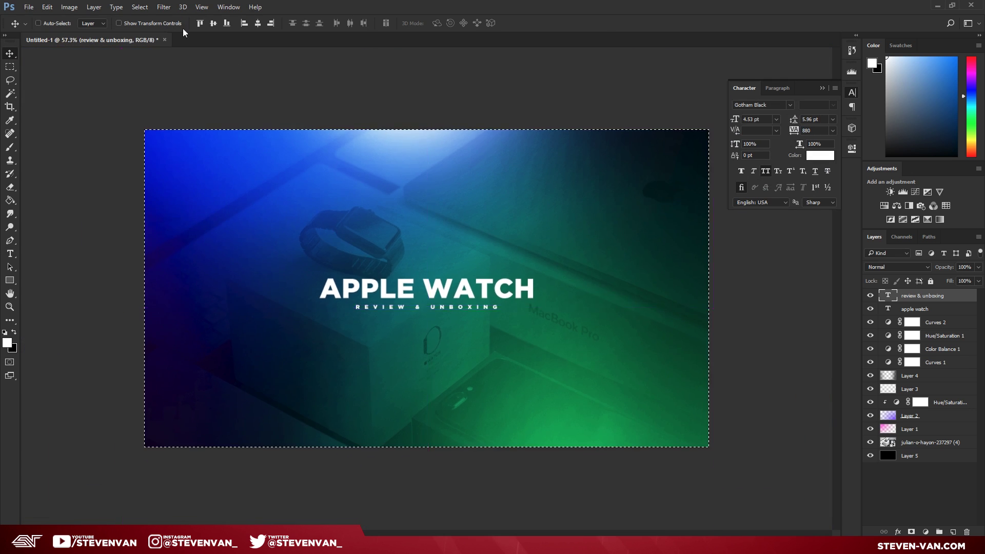
pyautogui.click(258, 23)
pyautogui.hotkey('ctrl', 'd')
pyautogui.scroll(5, 451, 266)
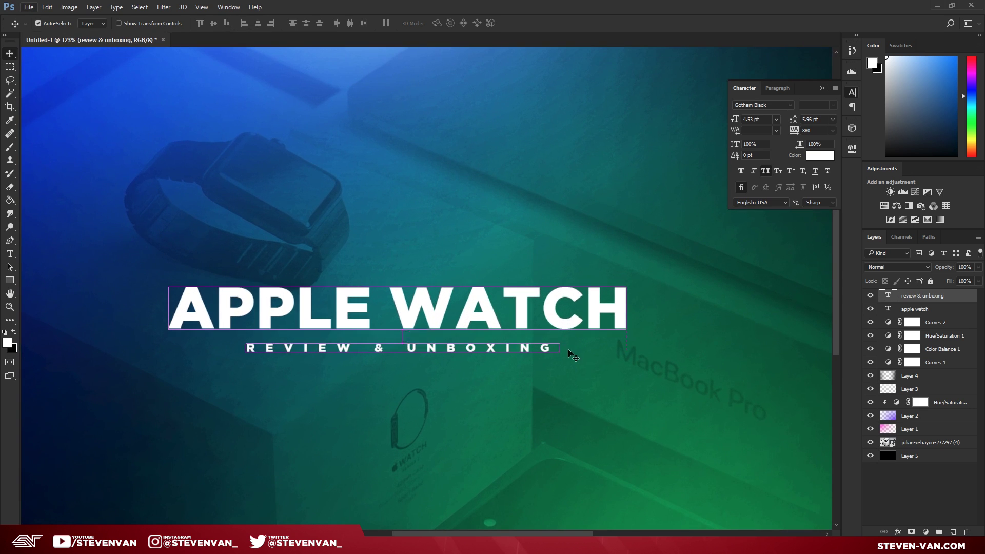
# Shrink the subtitle to about 3 pt, centre it horizontally and place it above APPLE WATCH.
pyautogui.hotkey('ctrl', 't')
pyautogui.moveTo(557, 353); pyautogui.dragTo(495, 340)
pyautogui.press('Return')
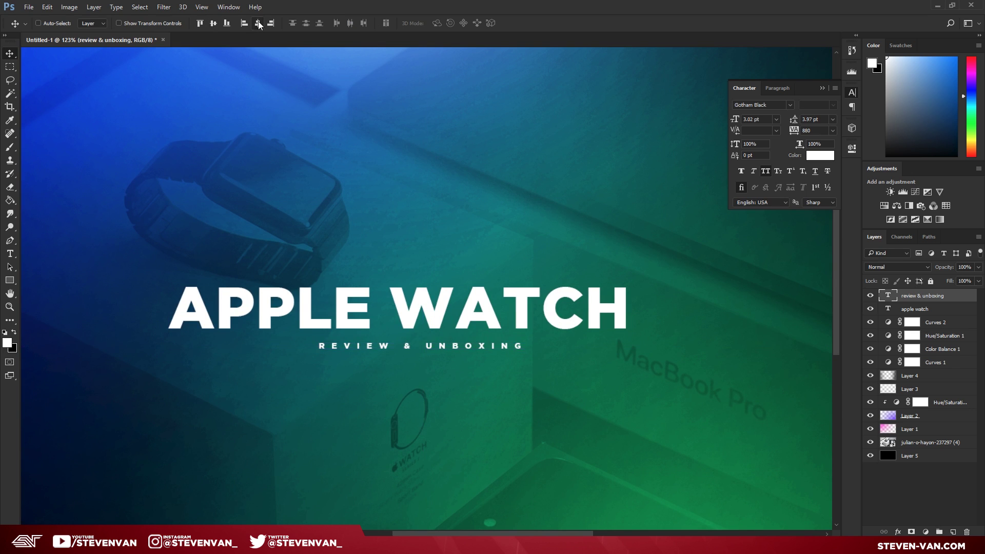
pyautogui.click(257, 24)
pyautogui.scroll(-4, 349, 239)
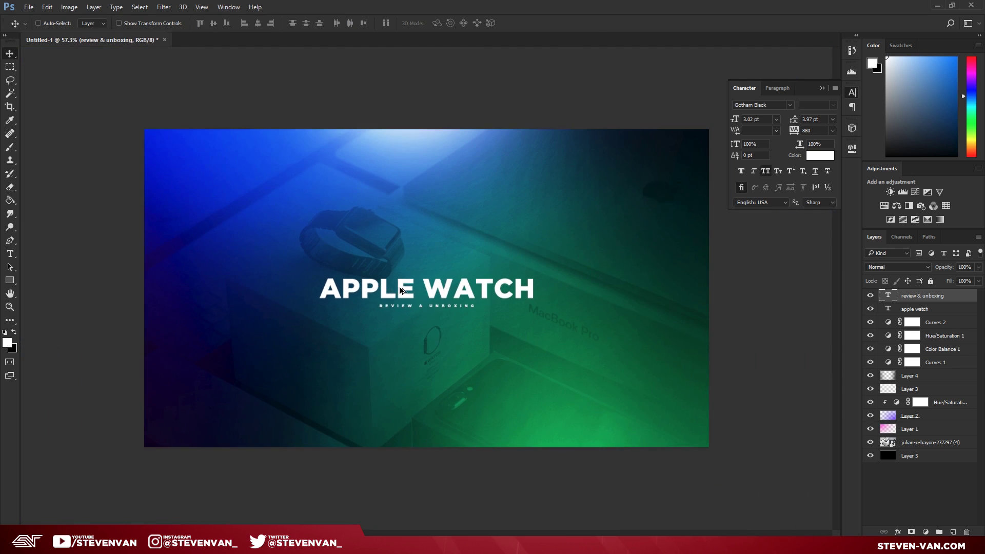
pyautogui.moveTo(399, 287); pyautogui.dragTo(449, 227)
# Add a new empty layer for glows and set its blend mode to Overlay.
pyautogui.press('b')
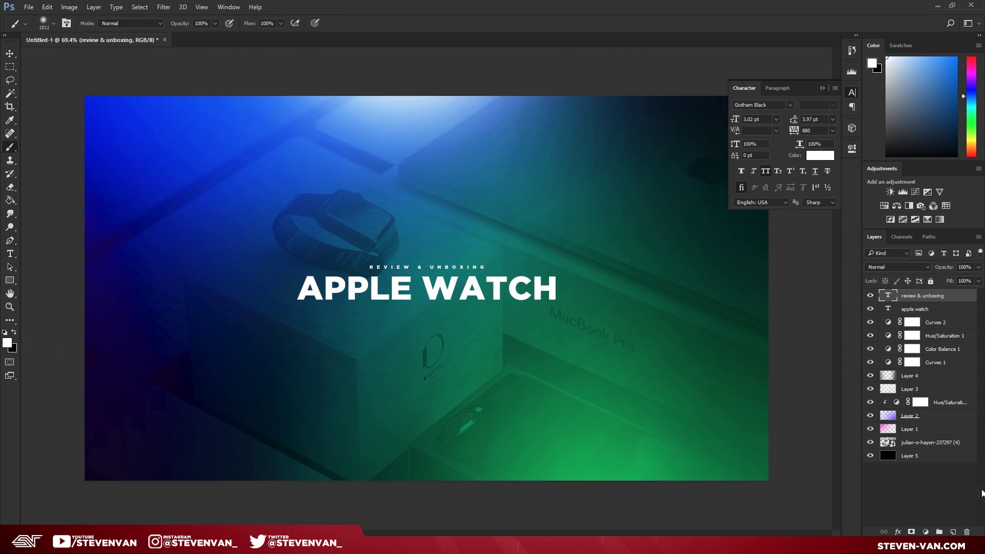
pyautogui.click(952, 532)
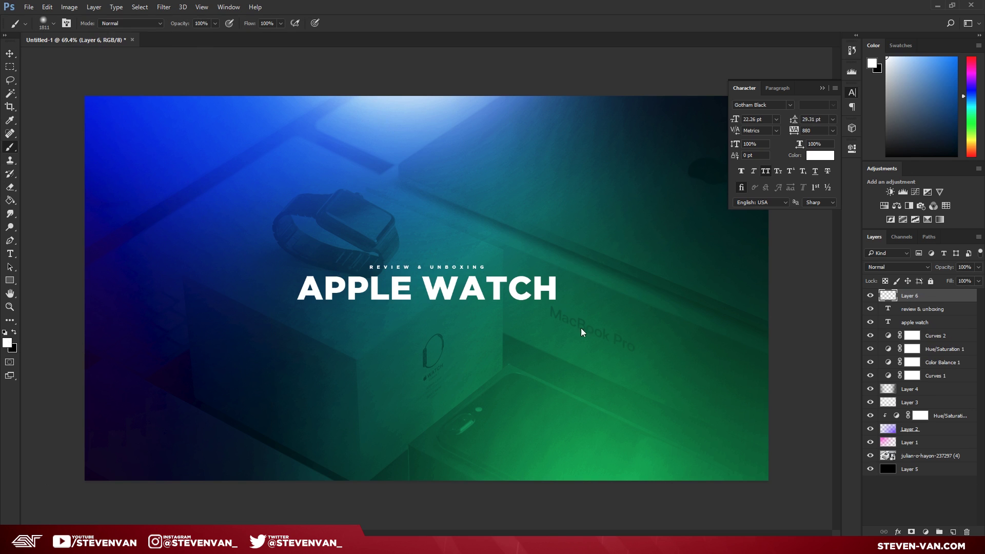
pyautogui.scroll(-2, 583, 331)
pyautogui.click(53, 24)
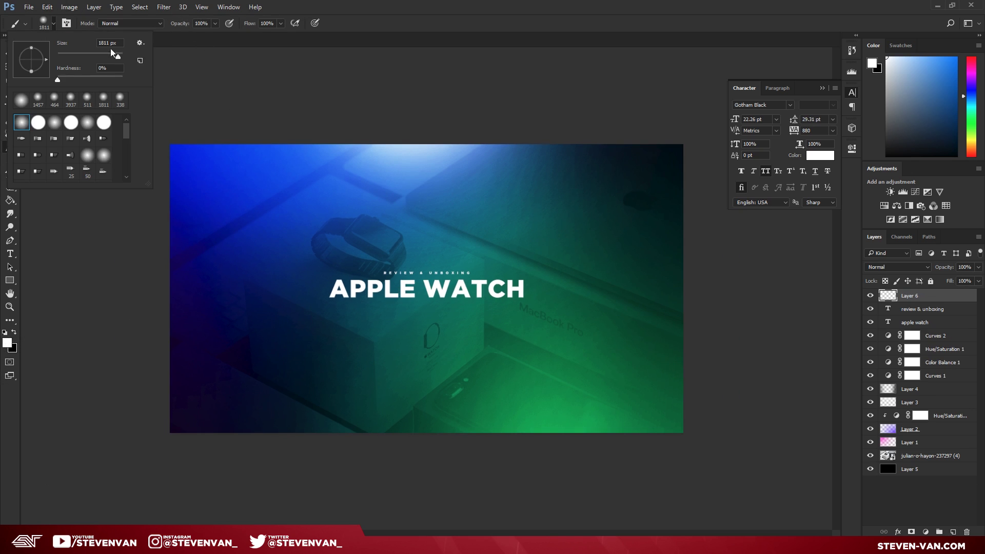
pyautogui.click(898, 267)
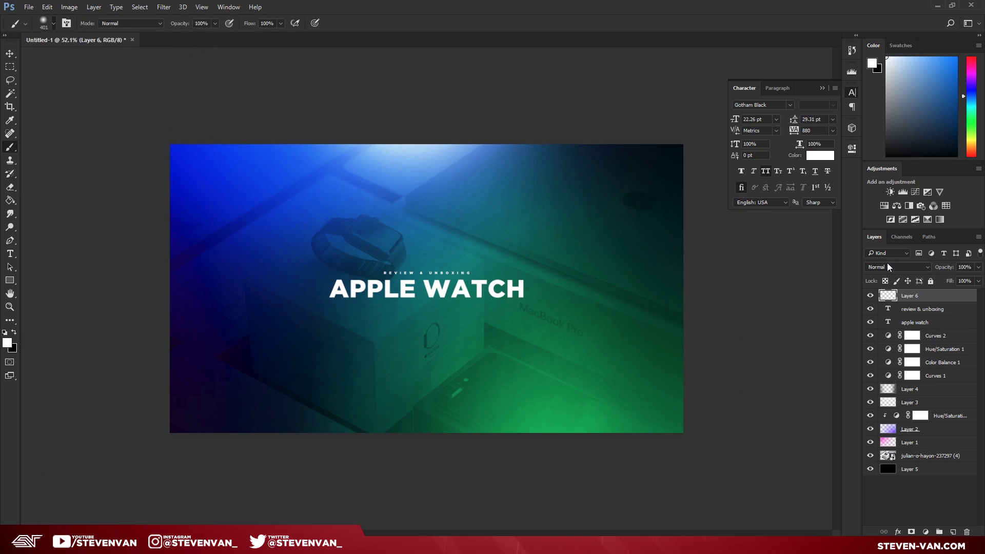
pyautogui.click(897, 267)
pyautogui.click(907, 368)
# Paint soft white 401 px brush glows over the watch and the MacBook Pro box.
pyautogui.moveTo(378, 226); pyautogui.dragTo(374, 226)
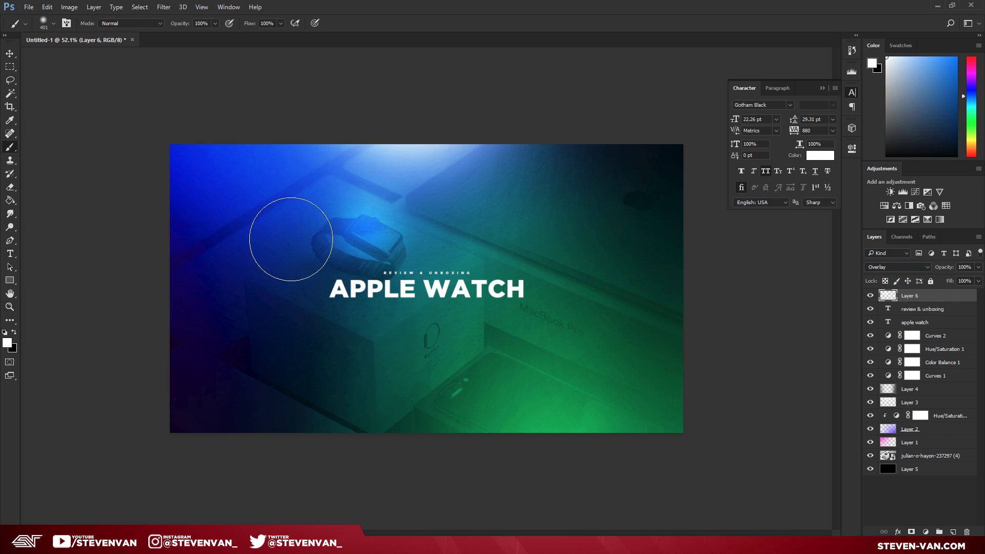
pyautogui.scroll(1, 356, 239)
pyautogui.scroll(1, 356, 239)
pyautogui.click(574, 334)
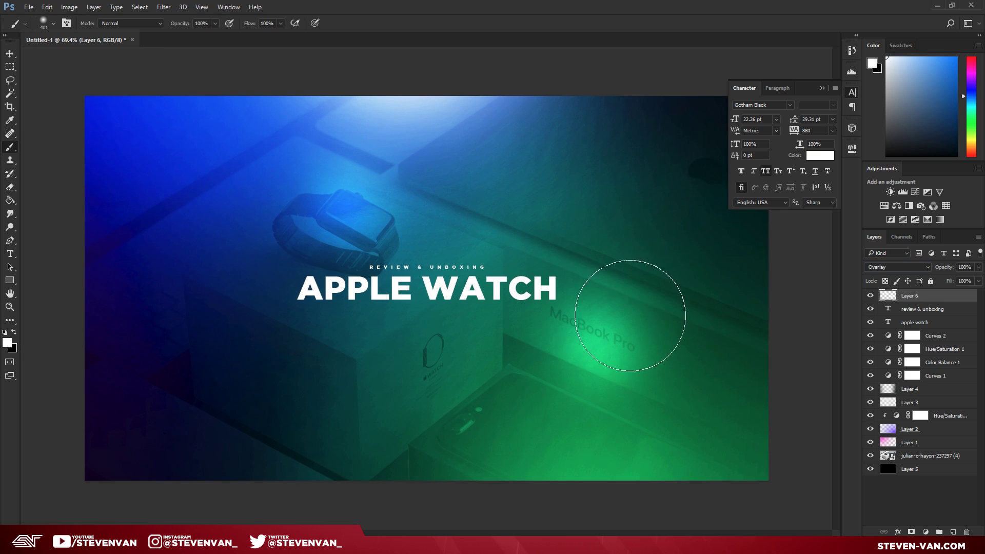
pyautogui.scroll(-1, 585, 344)
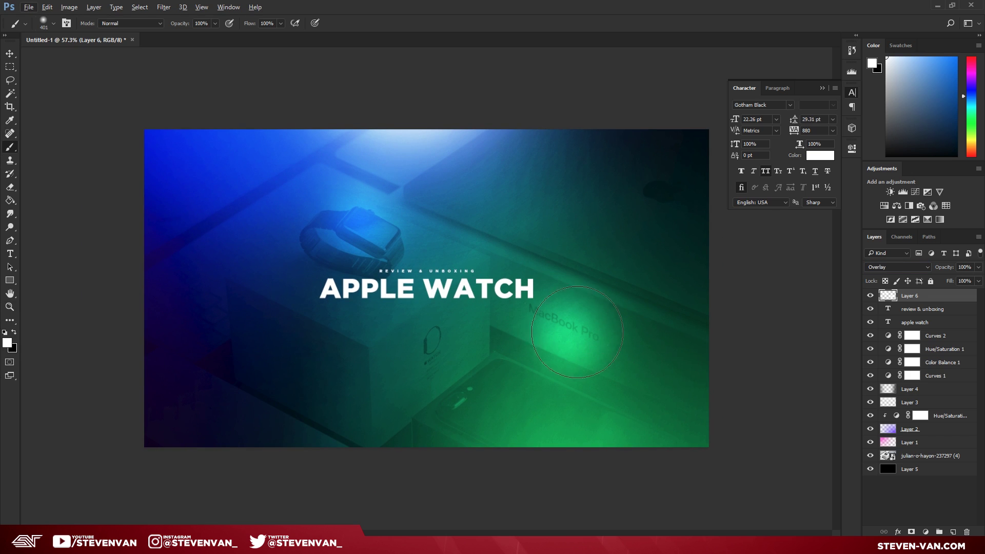
pyautogui.scroll(1, 446, 387)
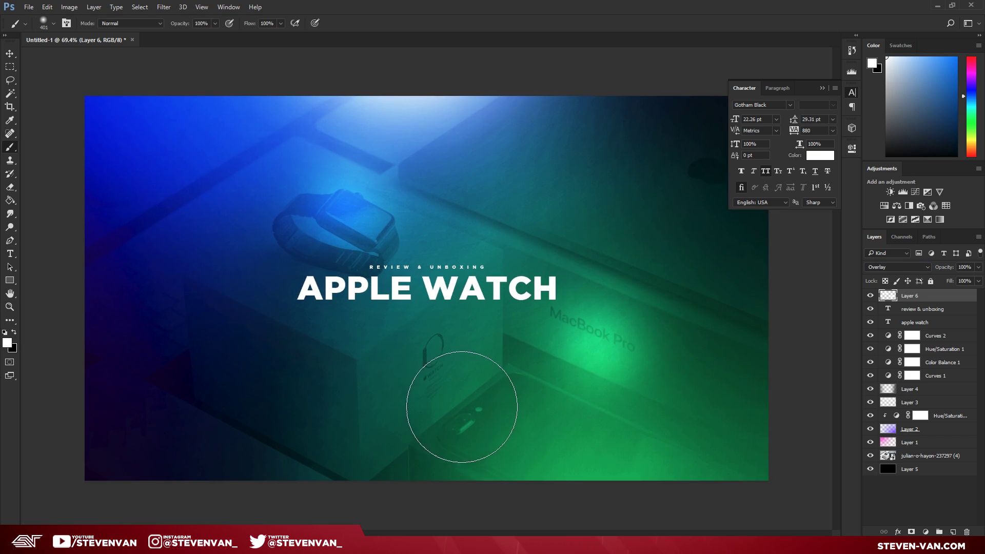
pyautogui.click(431, 367)
pyautogui.scroll(-1, 370, 348)
pyautogui.scroll(3, 369, 348)
# Shrink the brush to 158 px and paint a small glow near the title.
pyautogui.click(54, 24)
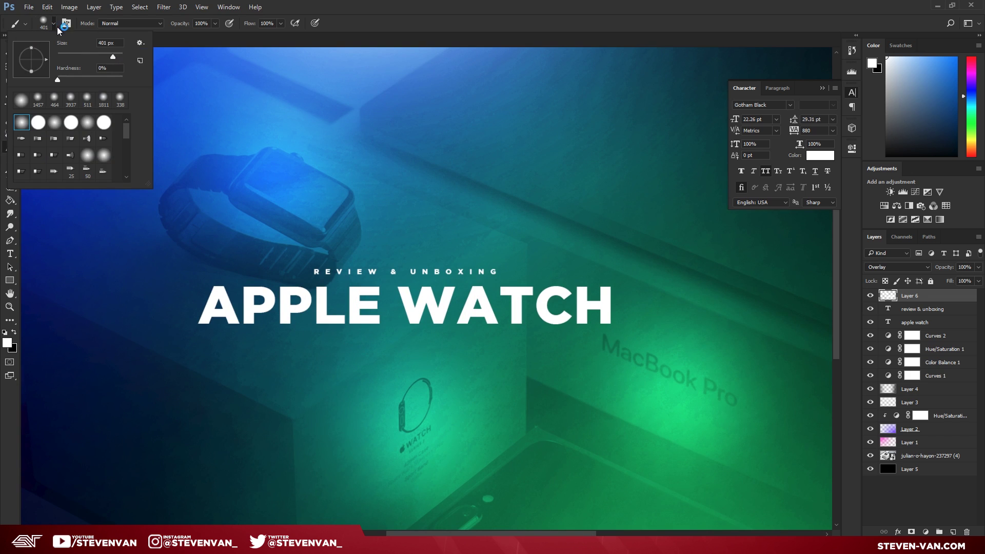
pyautogui.moveTo(100, 56); pyautogui.dragTo(92, 56)
pyautogui.click(501, 246)
pyautogui.click(479, 259)
pyautogui.hotkey('ctrl', 'z')
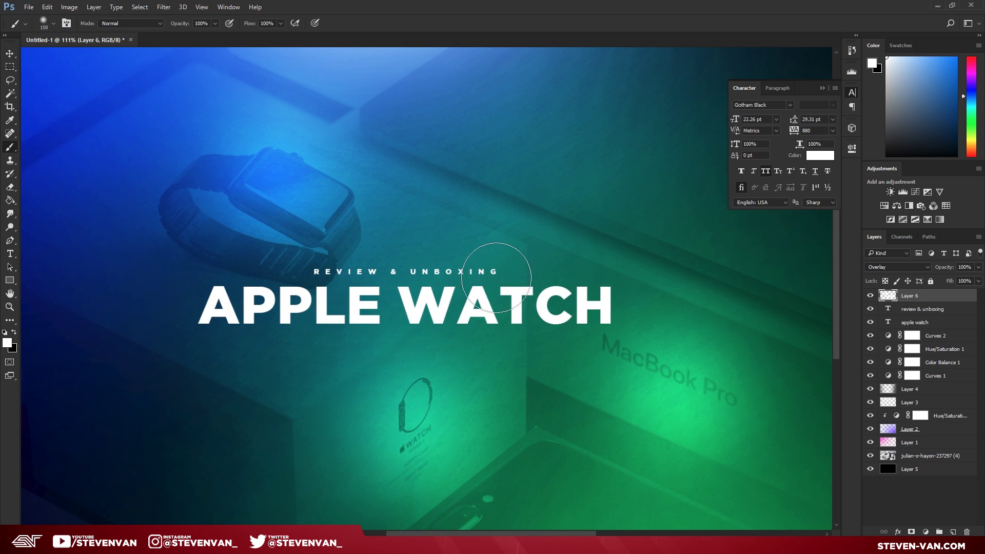
pyautogui.click(493, 271)
pyautogui.scroll(-4, 494, 329)
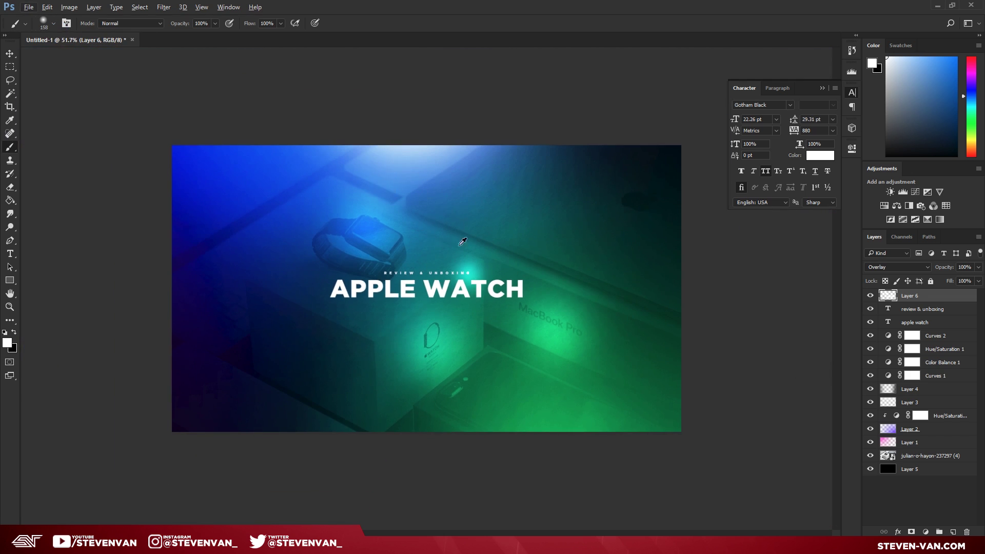
pyautogui.click(870, 296)
pyautogui.click(869, 296)
pyautogui.scroll(1, 575, 312)
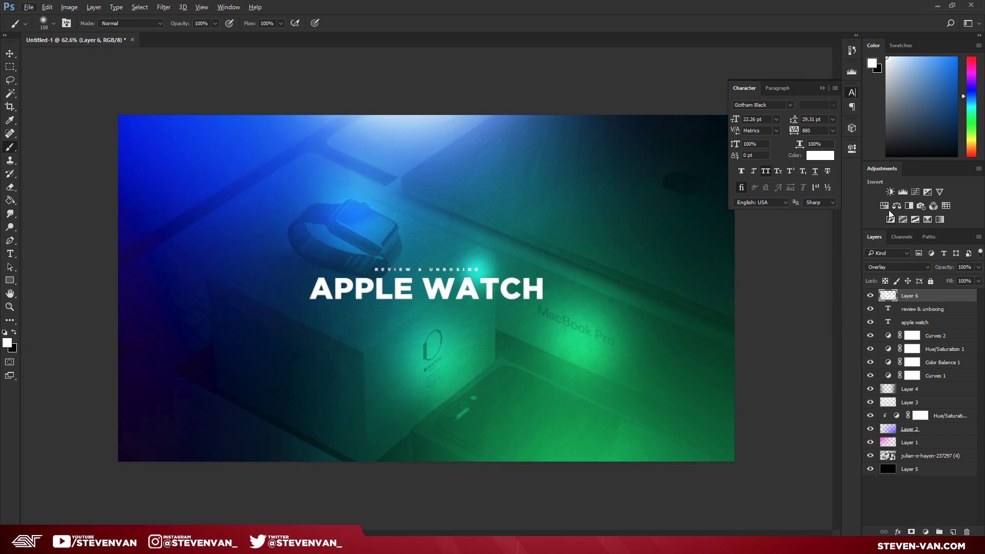
# Add a Hue/Saturation adjustment with Hue +110, turning the blue-green image pink-purple.
pyautogui.click(884, 205)
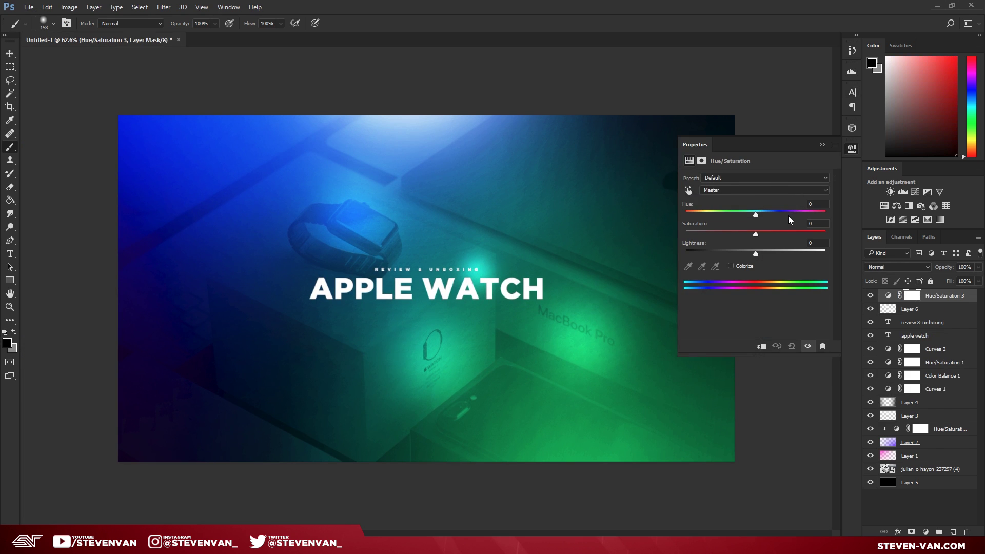
pyautogui.moveTo(788, 215)
pyautogui.mouseDown()
pyautogui.moveTo(807, 220)
pyautogui.moveTo(799, 218)
pyautogui.mouseUp()
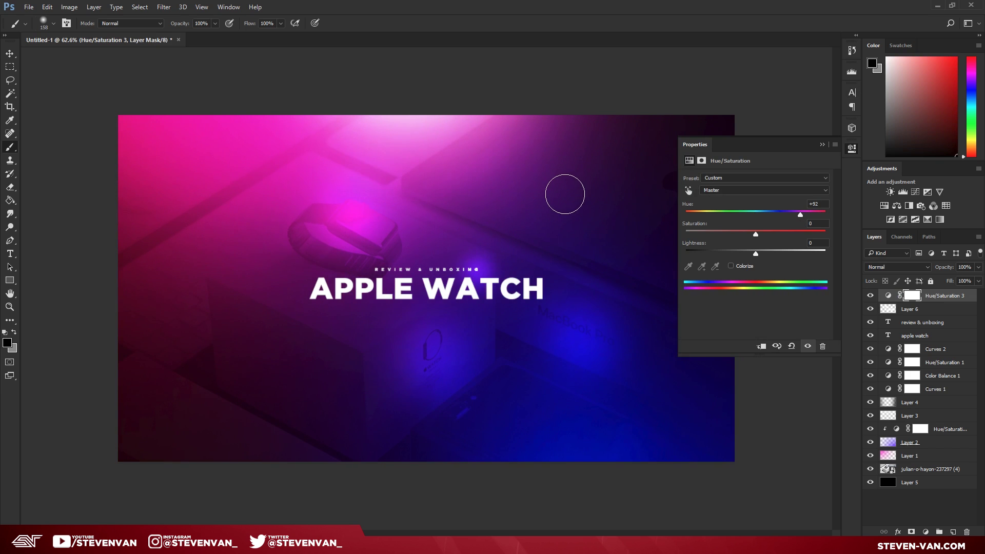
pyautogui.moveTo(728, 215); pyautogui.dragTo(807, 225)
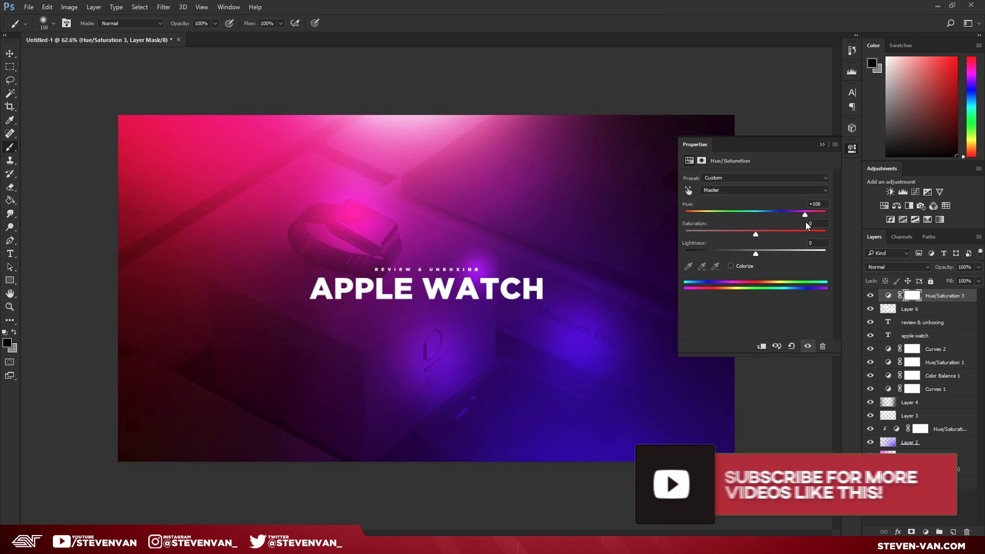
pyautogui.click(821, 145)
# Move the Overlay glow Layer 6 above Hue/Saturation 3 in the layer stack.
pyautogui.press('z')
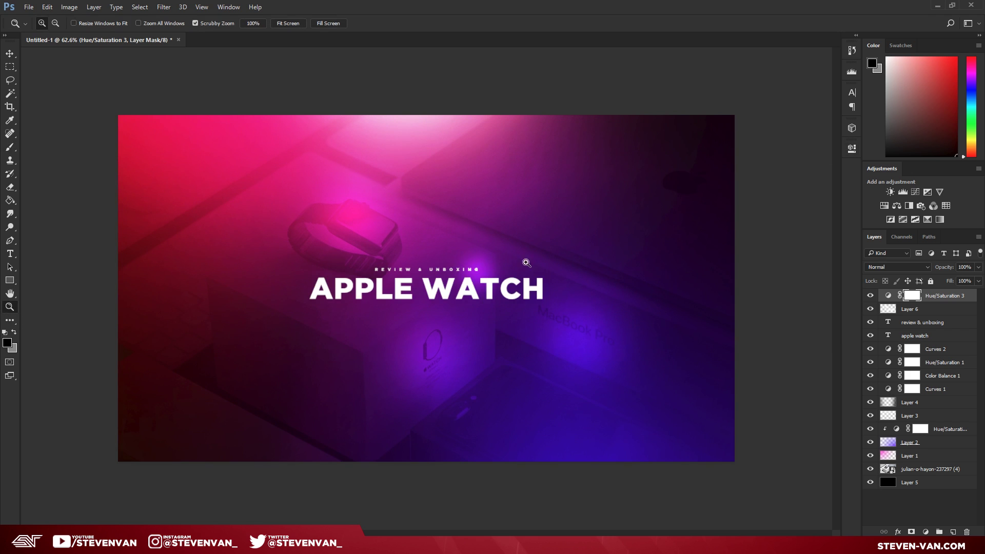
pyautogui.moveTo(527, 264)
pyautogui.mouseDown()
pyautogui.moveTo(495, 273)
pyautogui.moveTo(504, 274)
pyautogui.mouseUp()
pyautogui.moveTo(325, 262); pyautogui.dragTo(341, 254)
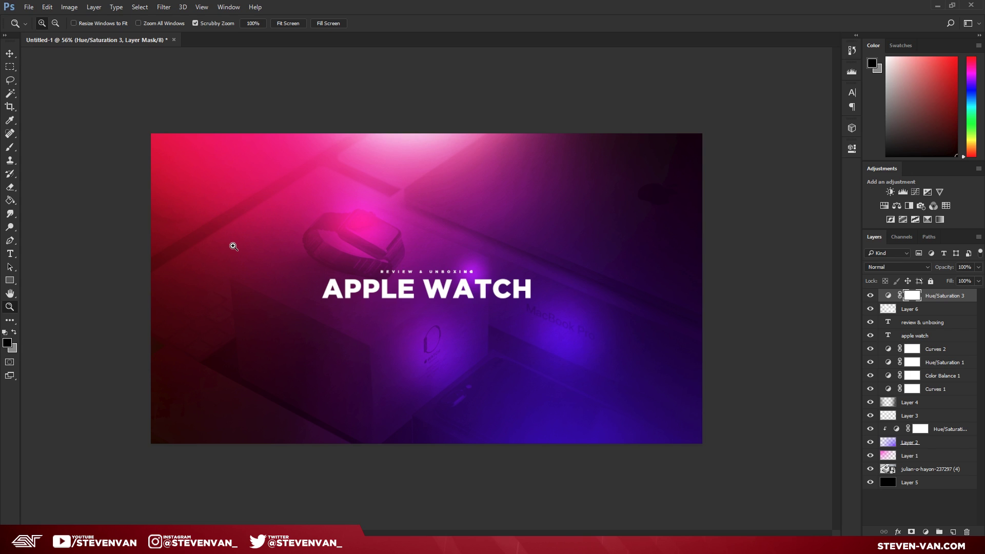
pyautogui.moveTo(257, 238); pyautogui.dragTo(275, 219)
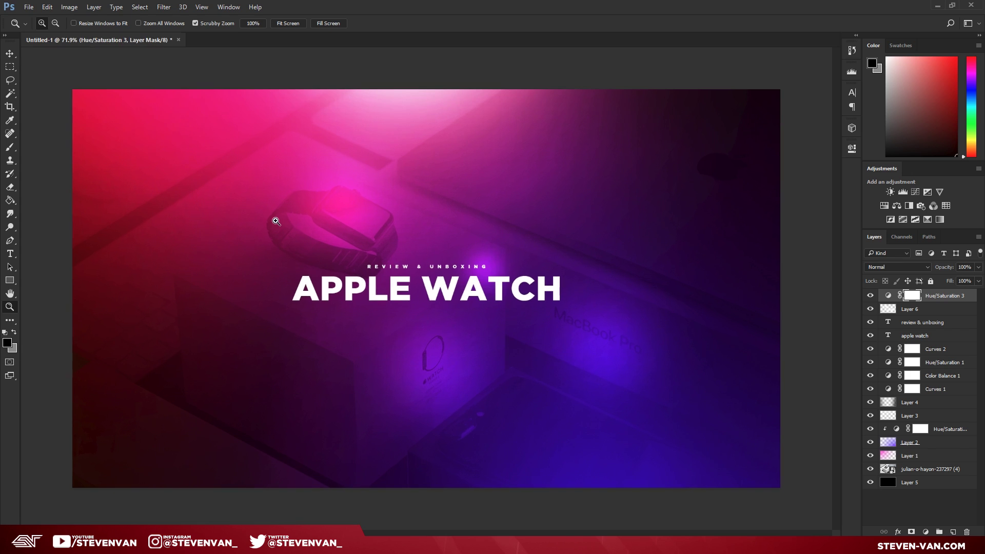
pyautogui.moveTo(339, 234); pyautogui.dragTo(334, 233)
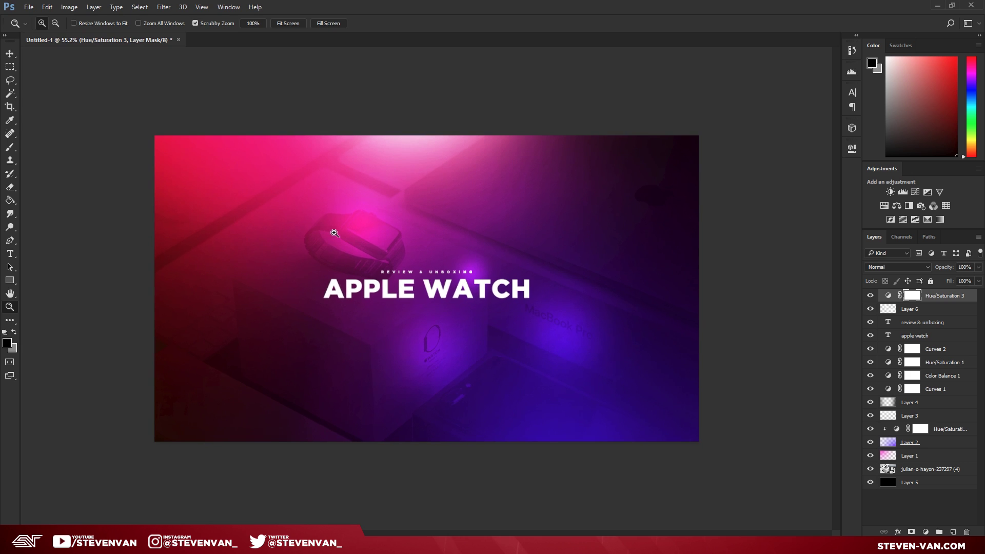
pyautogui.moveTo(943, 318); pyautogui.dragTo(939, 290)
# Swap the foreground and background colours and zoom in to review the thumbnail.
pyautogui.press('x')
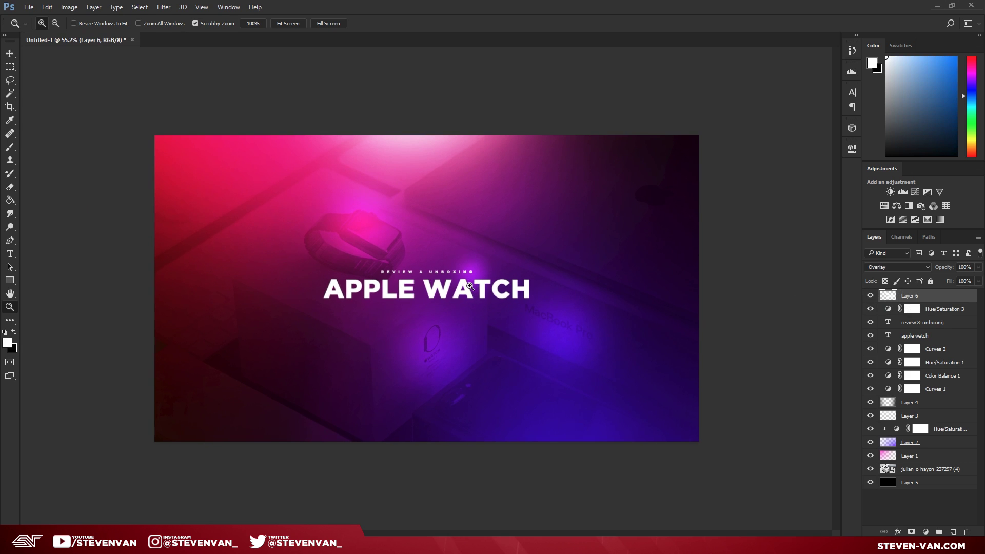
pyautogui.moveTo(428, 287); pyautogui.dragTo(446, 287)
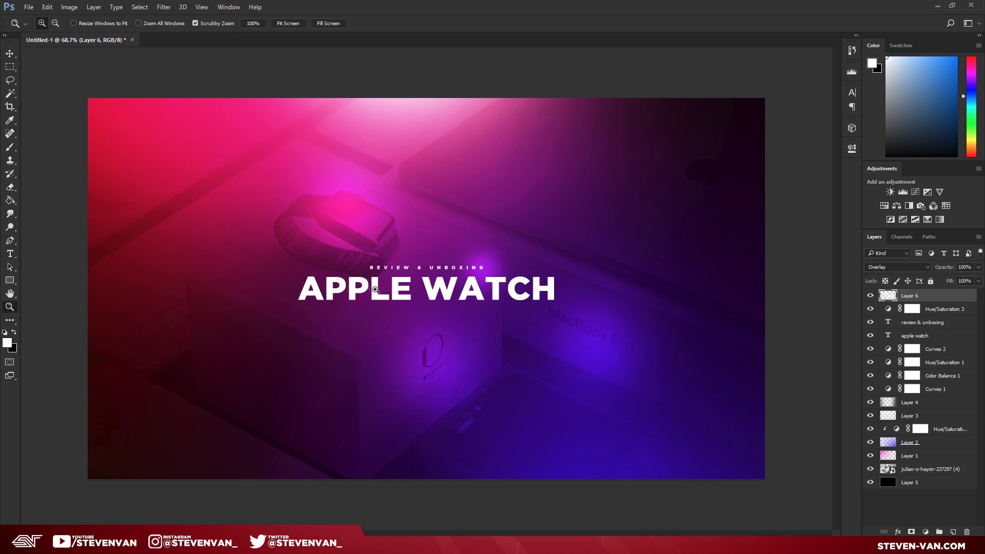
pyautogui.moveTo(361, 291)
pyautogui.mouseDown()
pyautogui.moveTo(334, 288)
pyautogui.moveTo(376, 284)
pyautogui.mouseUp()
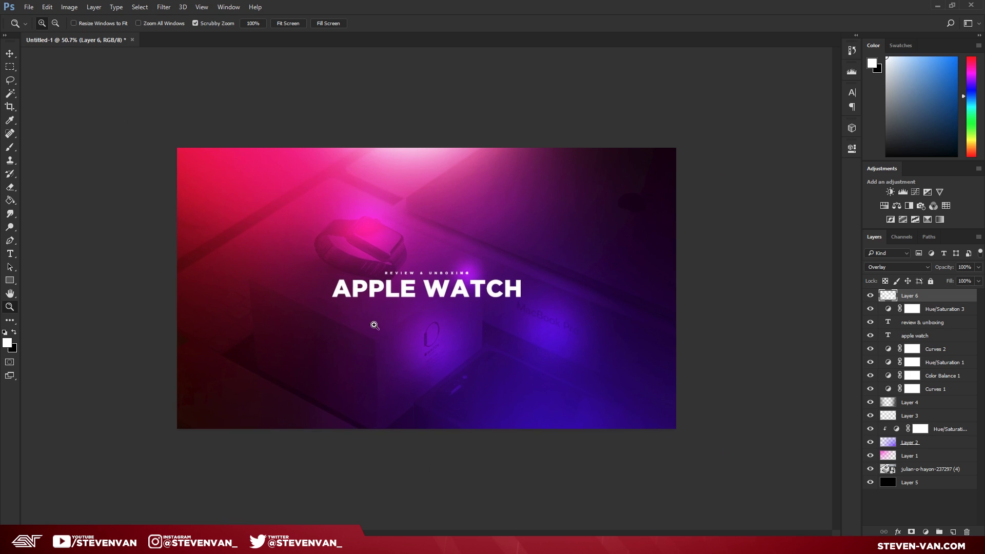
pyautogui.moveTo(374, 326); pyautogui.dragTo(438, 252)
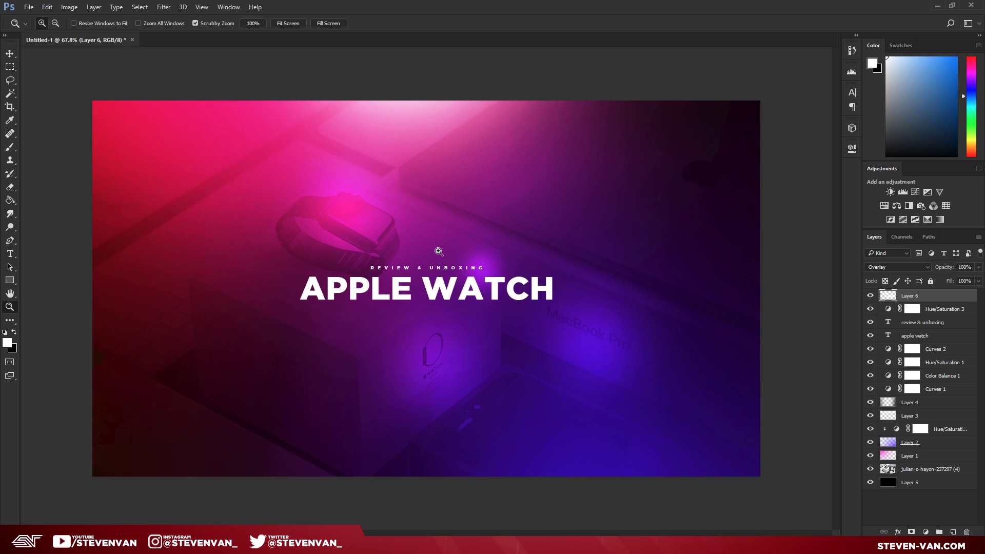